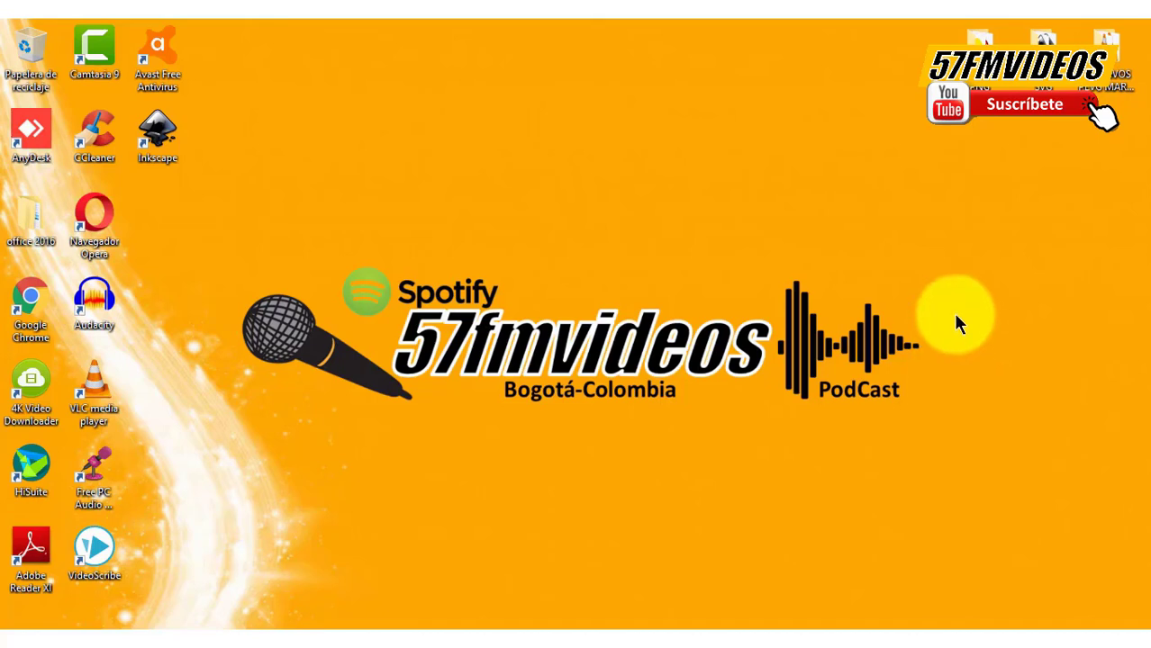
Launch VideoScribe from its desktop shortcut
double_click(101, 545)
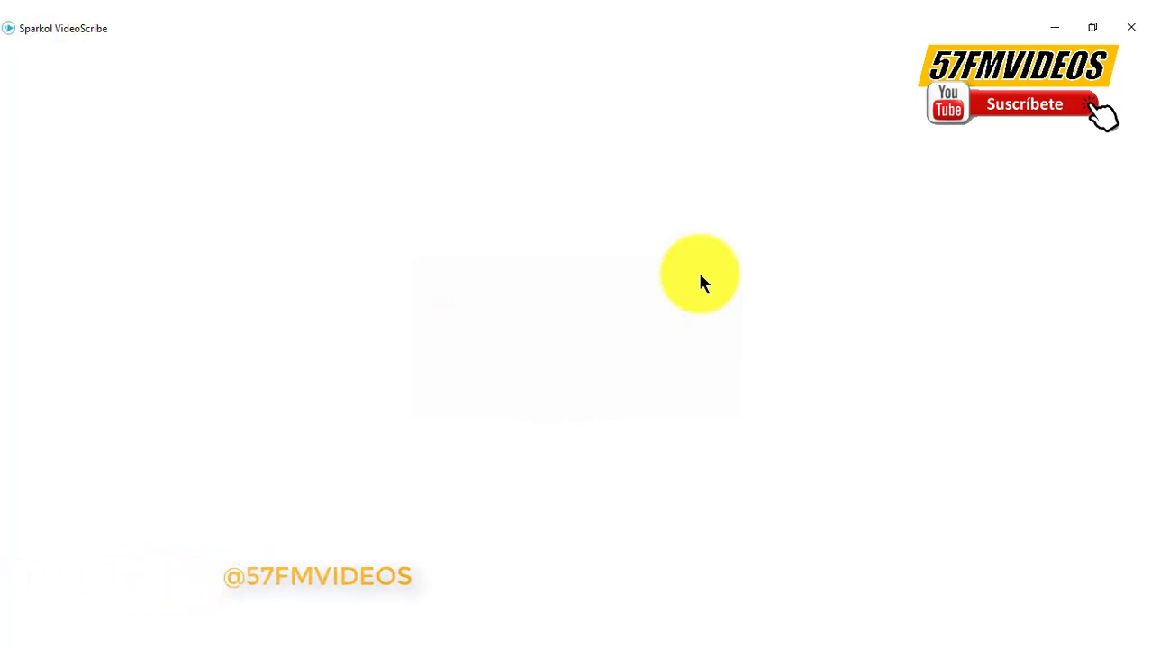
Sign in to VideoScribe (Iniciar sesión) to reach the projects screen
left_click(761, 389)
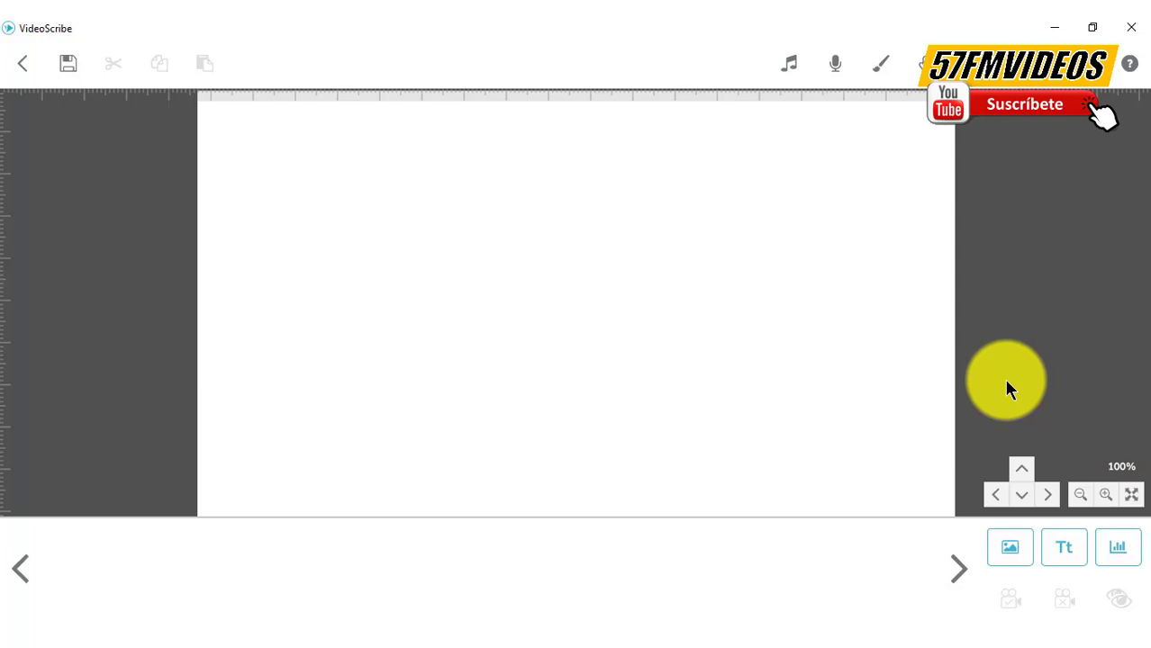
Upload 'mickey mouse 1' from Imágenes as a Dibujar-style drawn image
left_click(1010, 547)
left_click(288, 579)
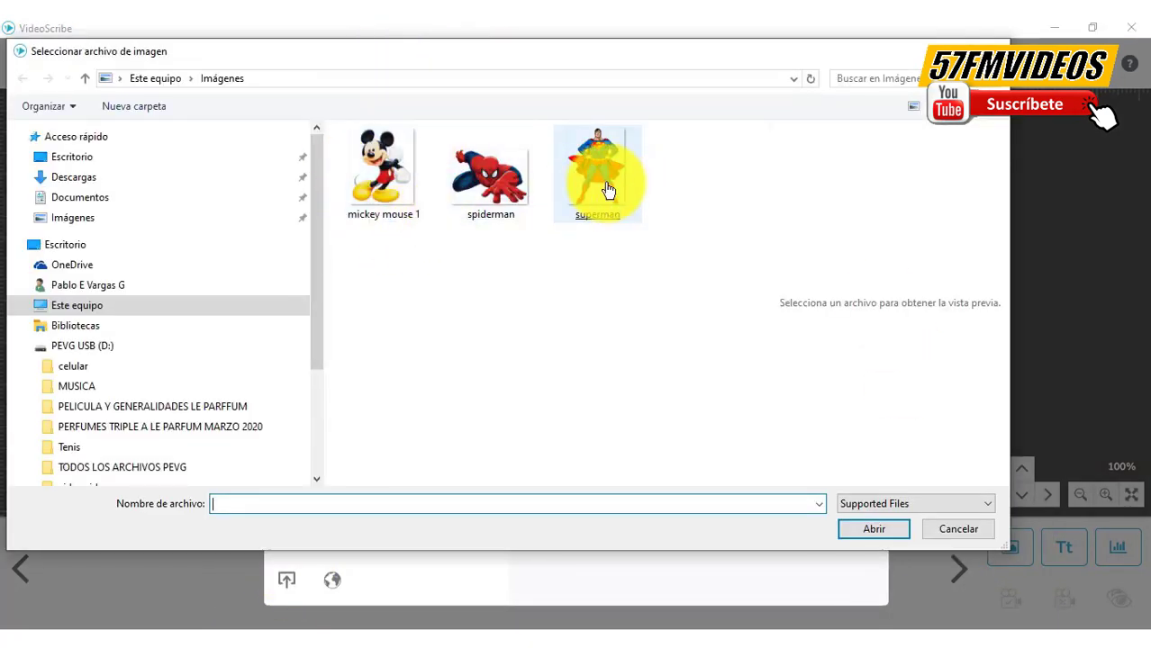
double_click(390, 167)
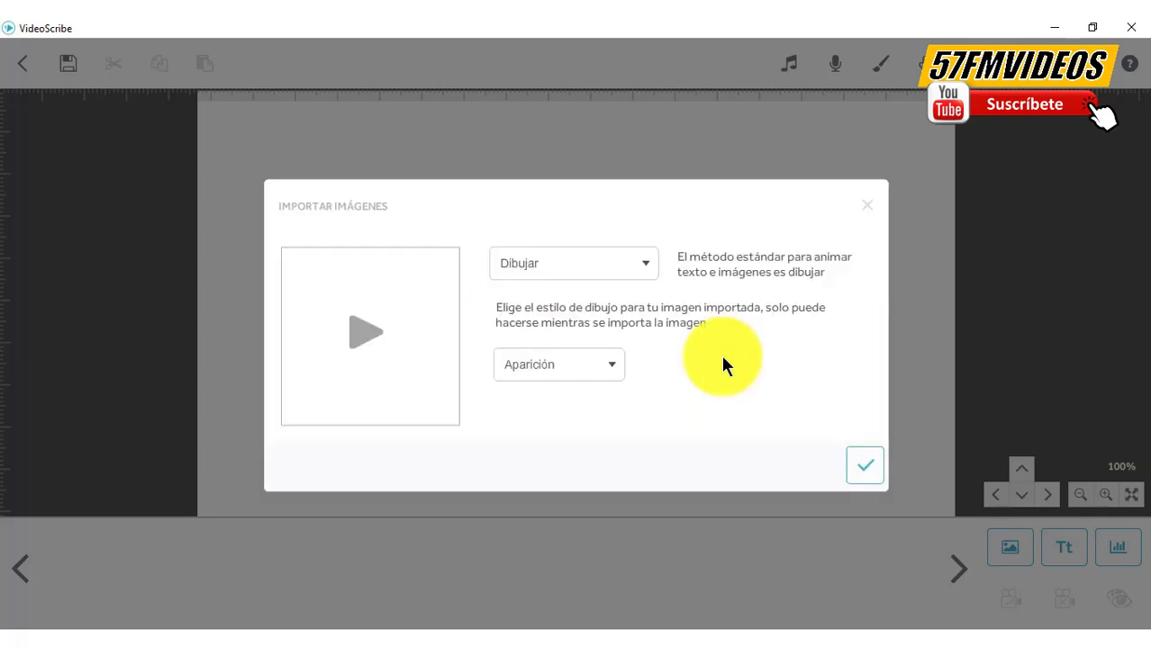
left_click(860, 469)
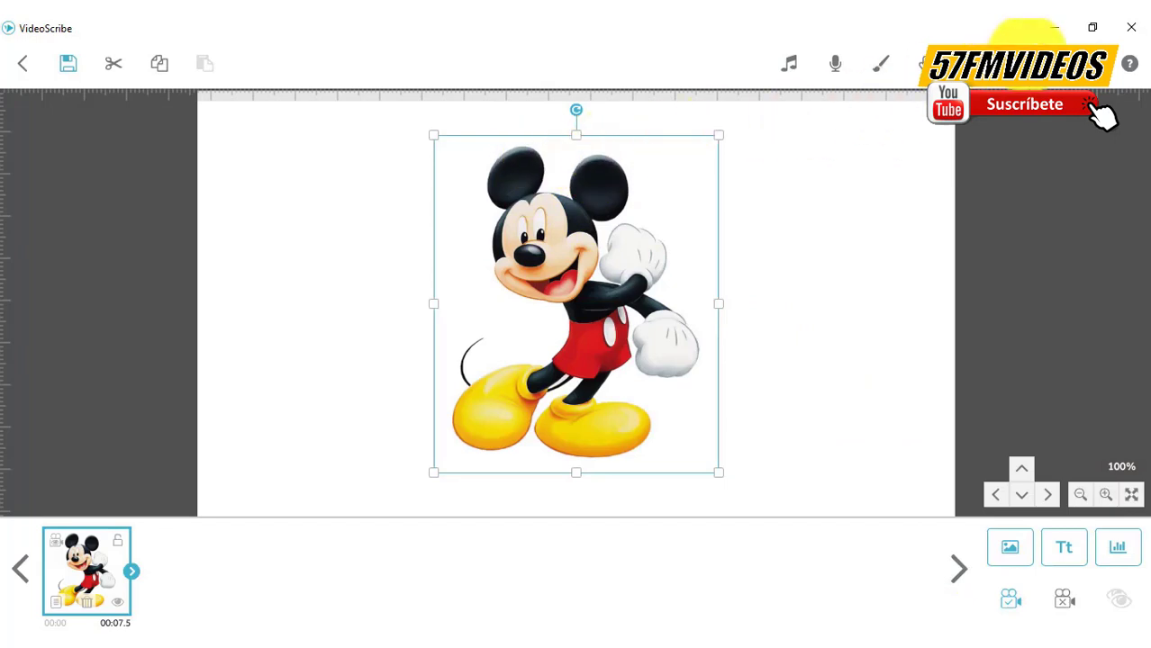
Play the Mickey hand-drawing preview twice, then minimize VideoScribe to the desktop
left_click(926, 63)
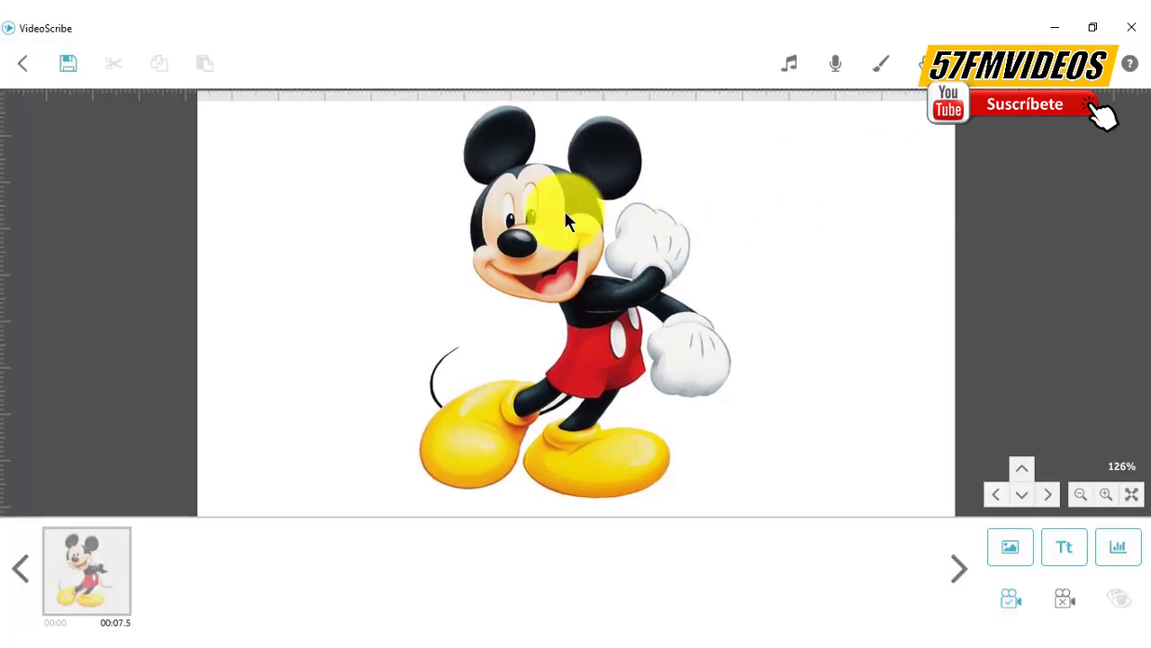
left_click(926, 63)
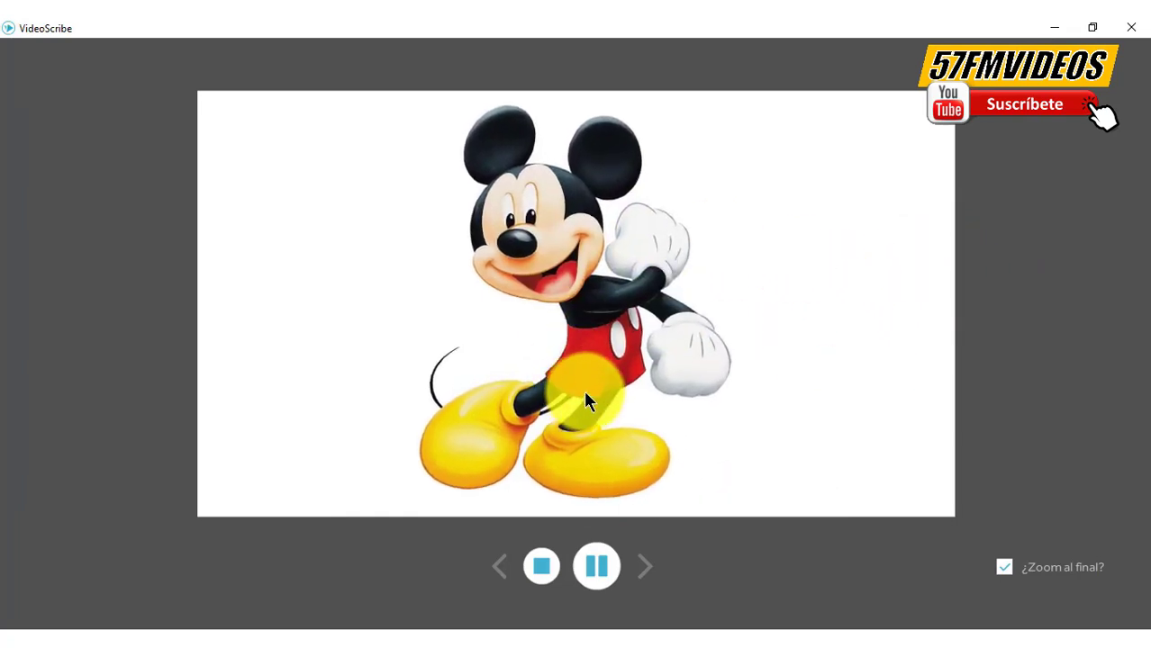
left_click(1058, 28)
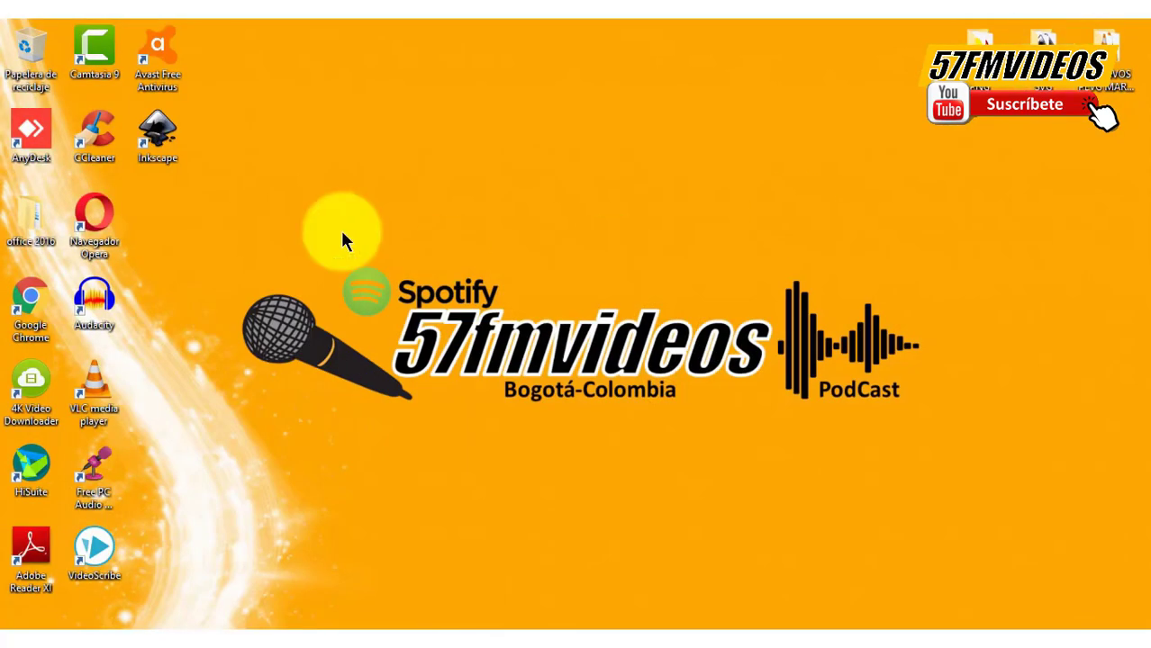
Launch Inkscape and maximize its blank Documento nuevo 1 window
left_click(158, 133)
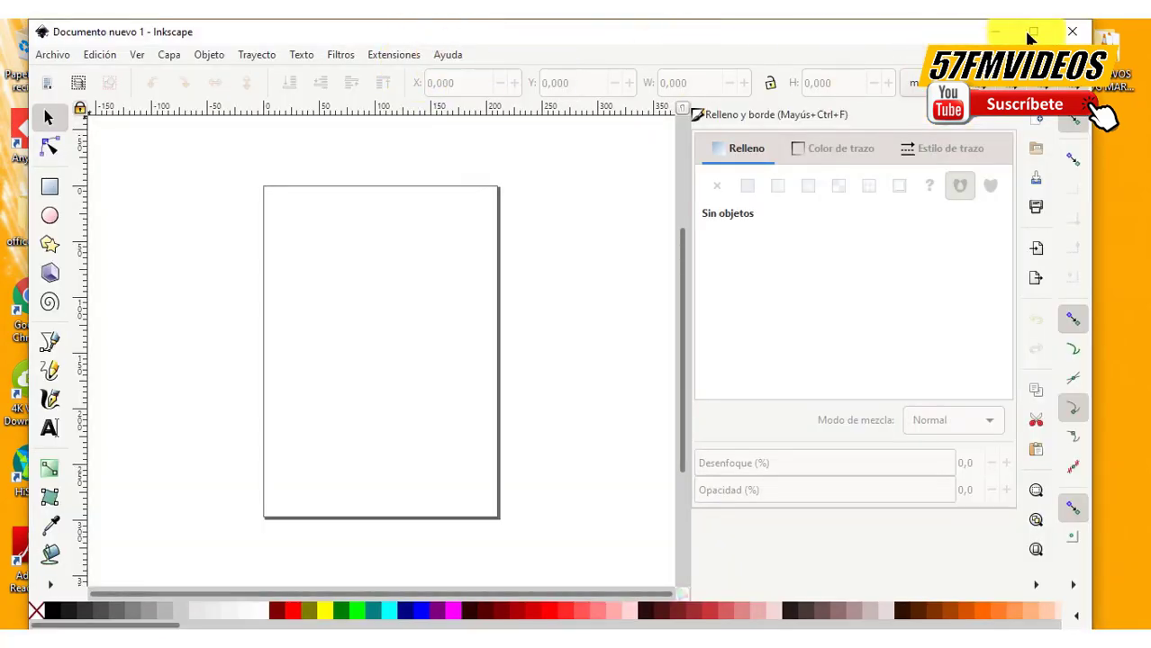
left_click(1029, 30)
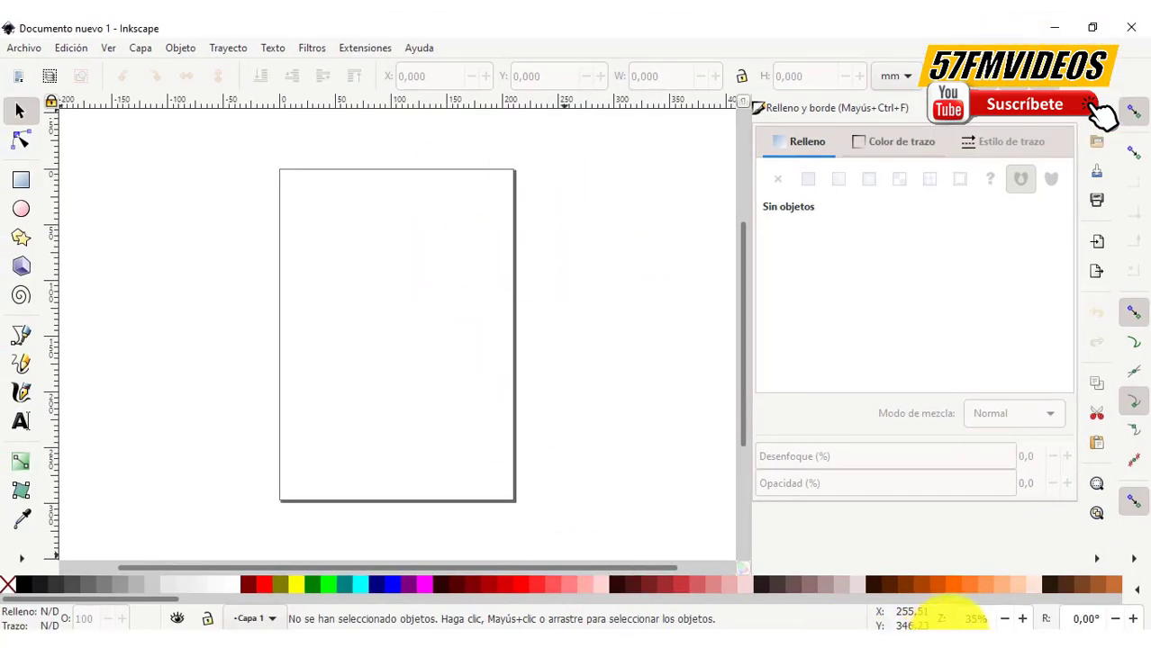
Open 'mickey mouse 1' in Inkscape with default bitmap import settings, maximized
left_click(27, 49)
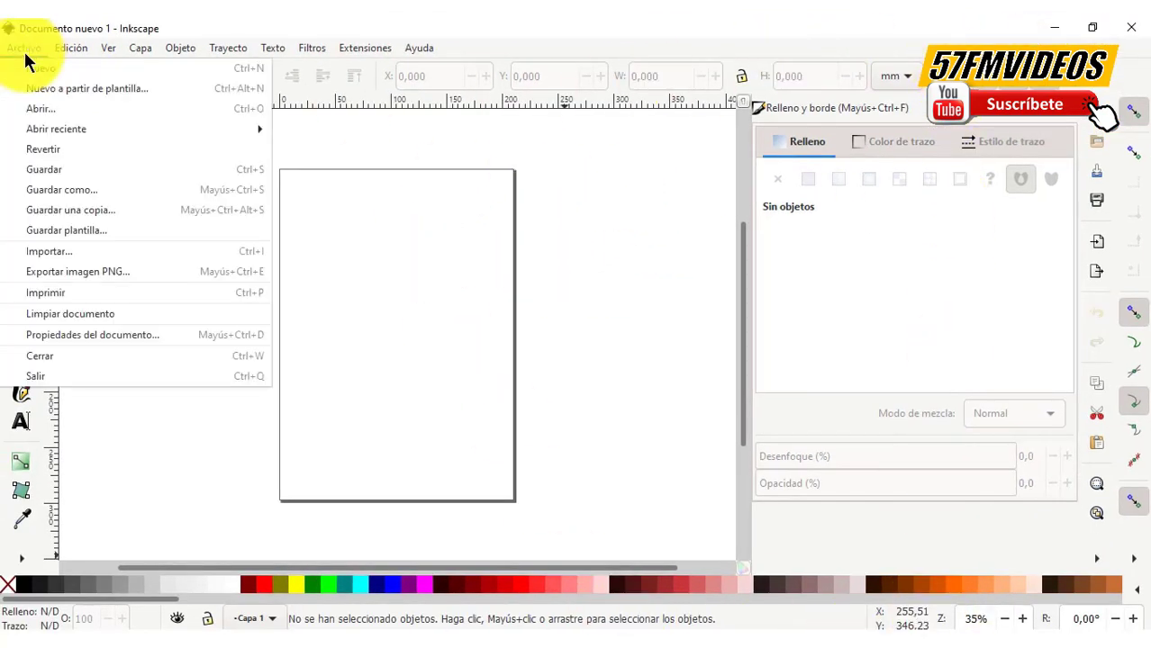
left_click(42, 107)
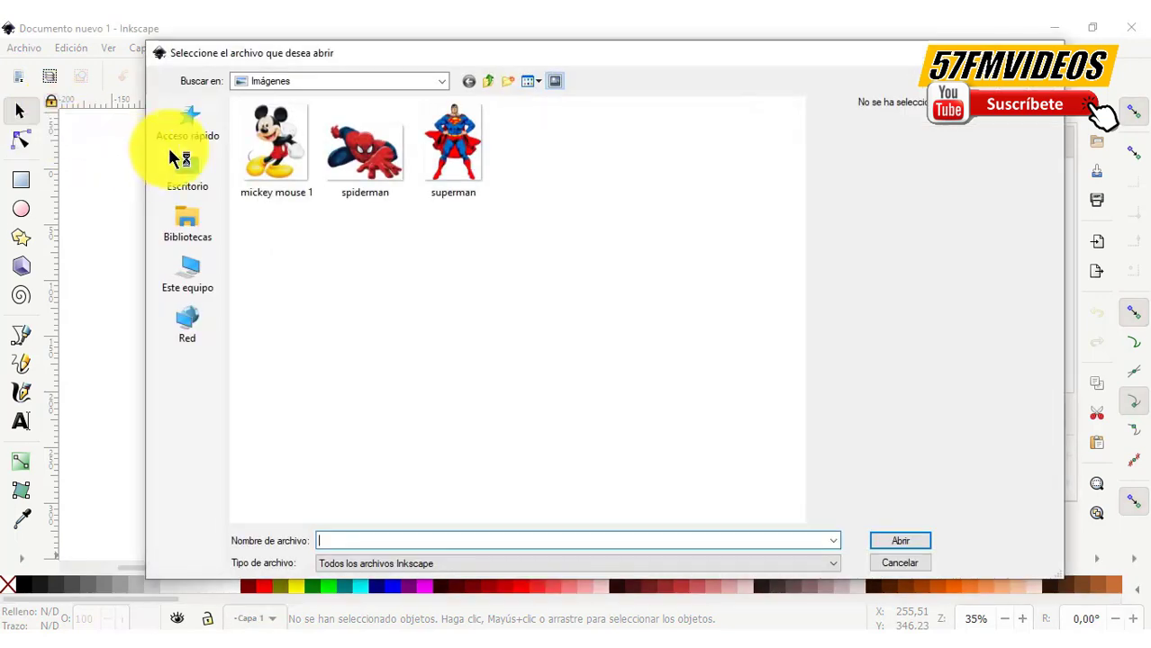
double_click(271, 133)
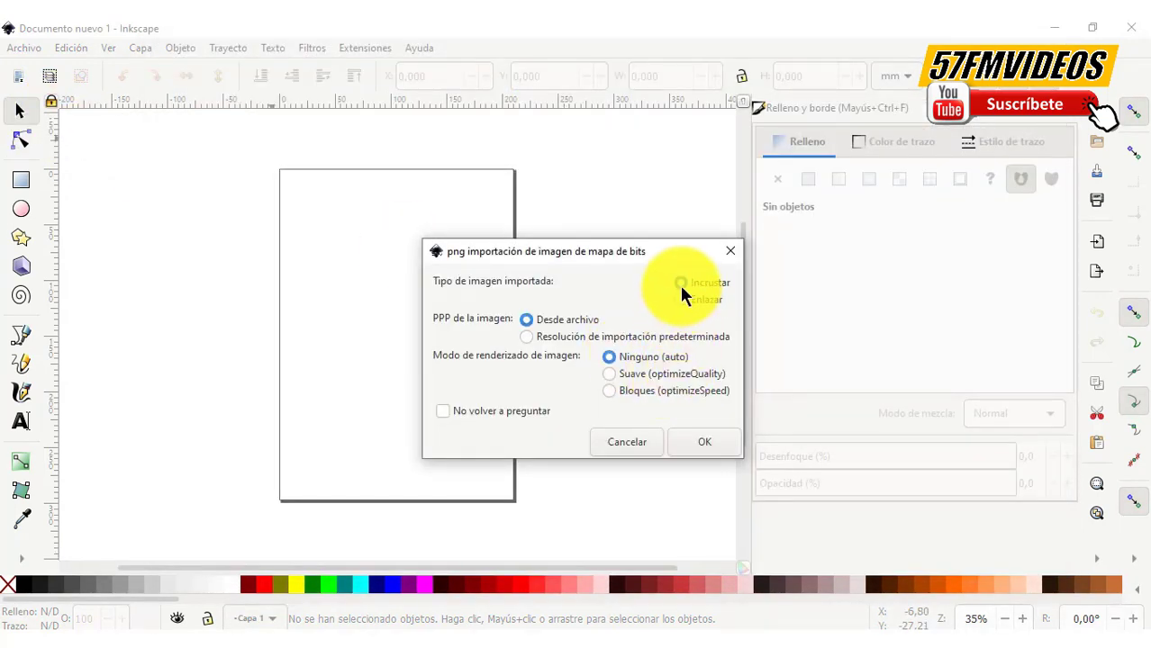
left_click(703, 441)
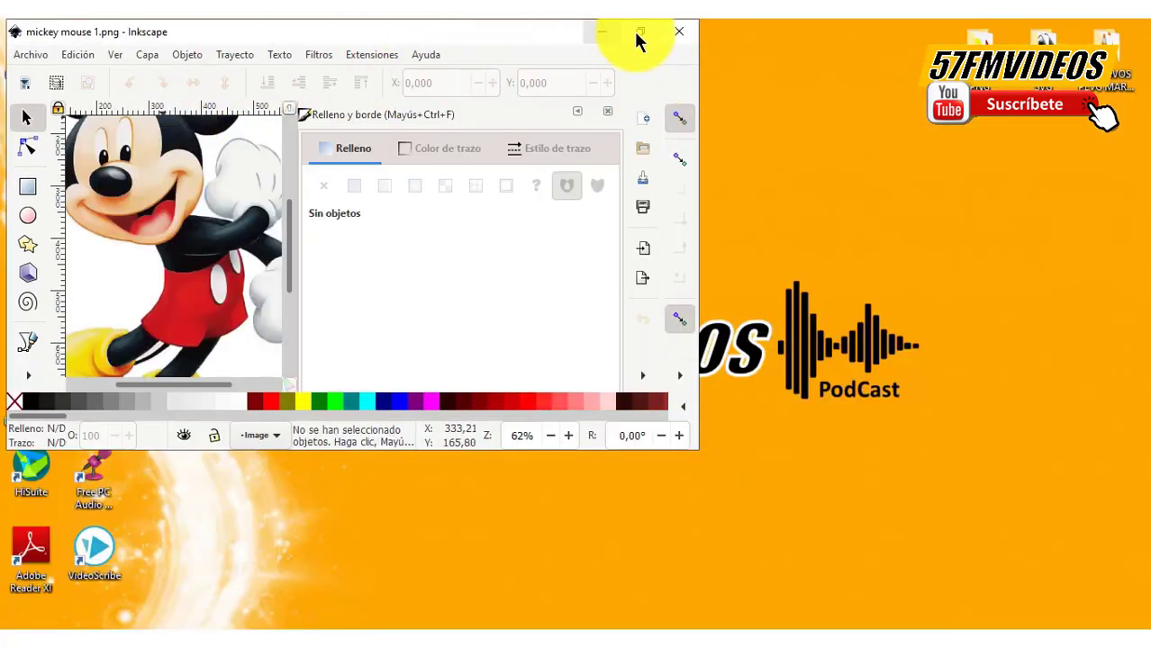
left_click(643, 32)
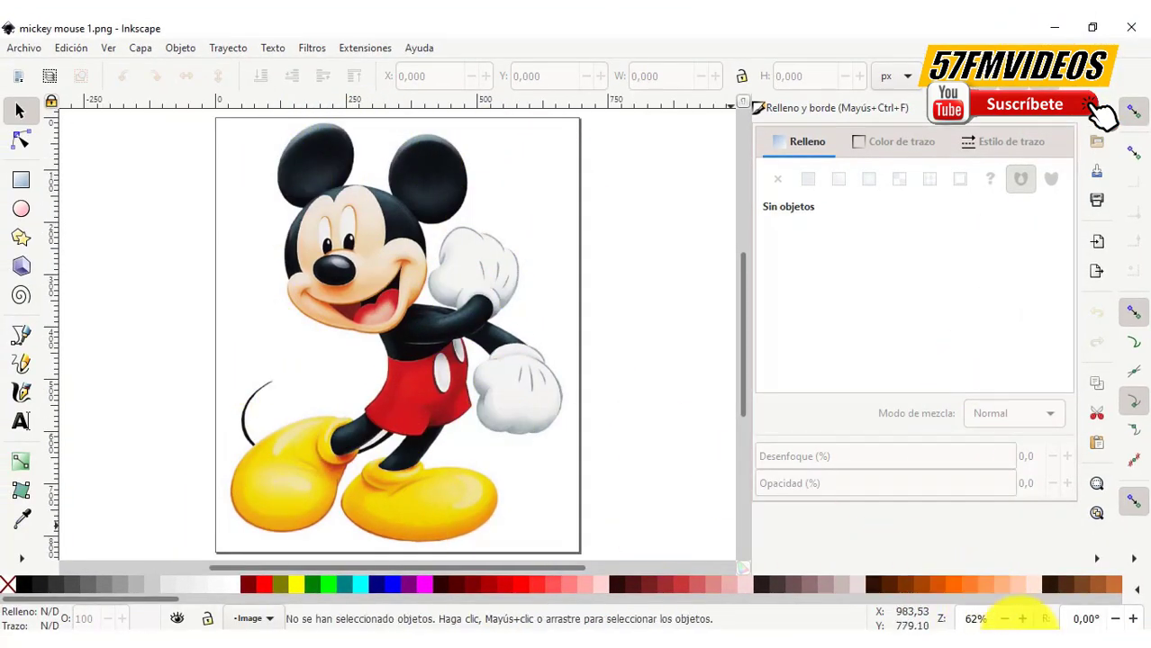
Zoom out and scribble one freehand pencil path over the whole Mickey image
left_click(1005, 619)
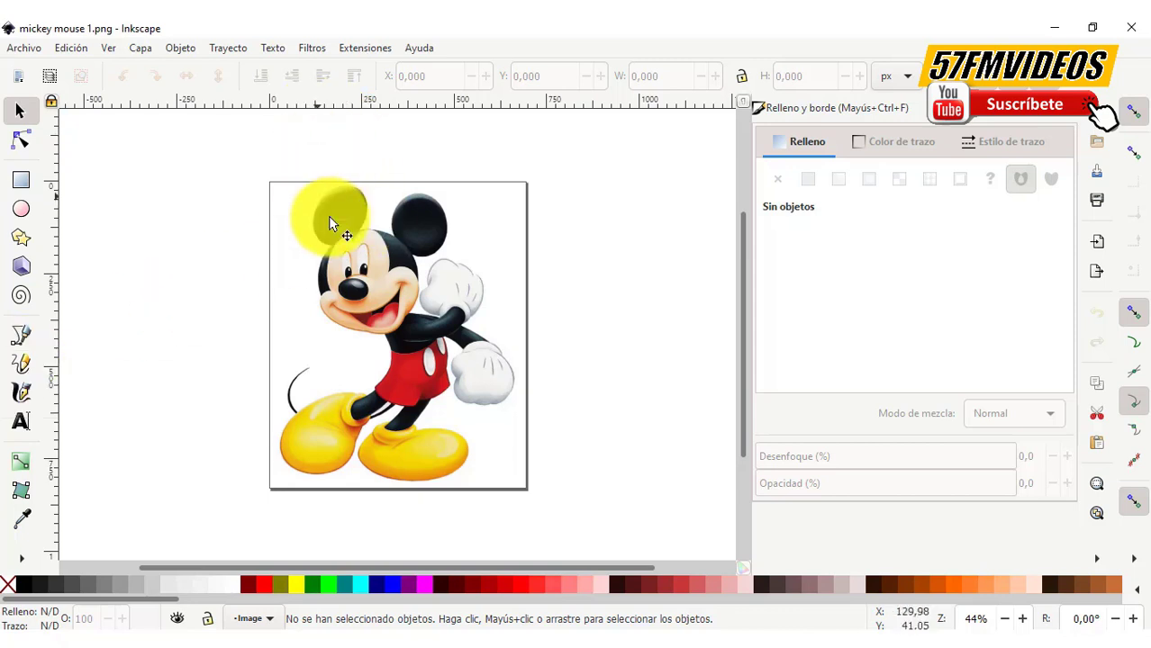
left_click(22, 363)
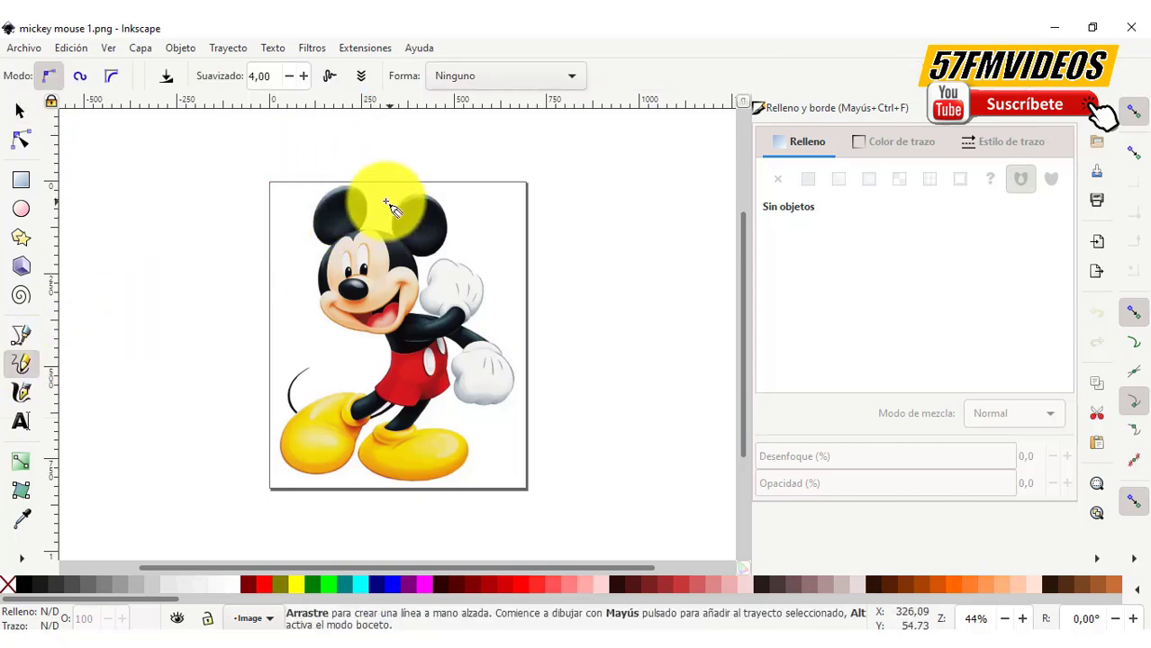
mouse_move(354, 185)
left_mouse_down()
mouse_move(396, 219)
mouse_move(457, 220)
mouse_move(437, 244)
mouse_move(362, 239)
mouse_move(315, 270)
mouse_move(385, 300)
mouse_move(434, 268)
mouse_move(469, 288)
mouse_move(473, 333)
mouse_move(376, 319)
mouse_move(425, 334)
mouse_move(462, 326)
mouse_move(510, 382)
mouse_move(391, 373)
mouse_move(394, 423)
mouse_move(316, 398)
mouse_move(316, 368)
mouse_move(291, 439)
mouse_move(446, 441)
mouse_move(466, 354)
mouse_move(387, 234)
mouse_move(401, 241)
left_mouse_up()
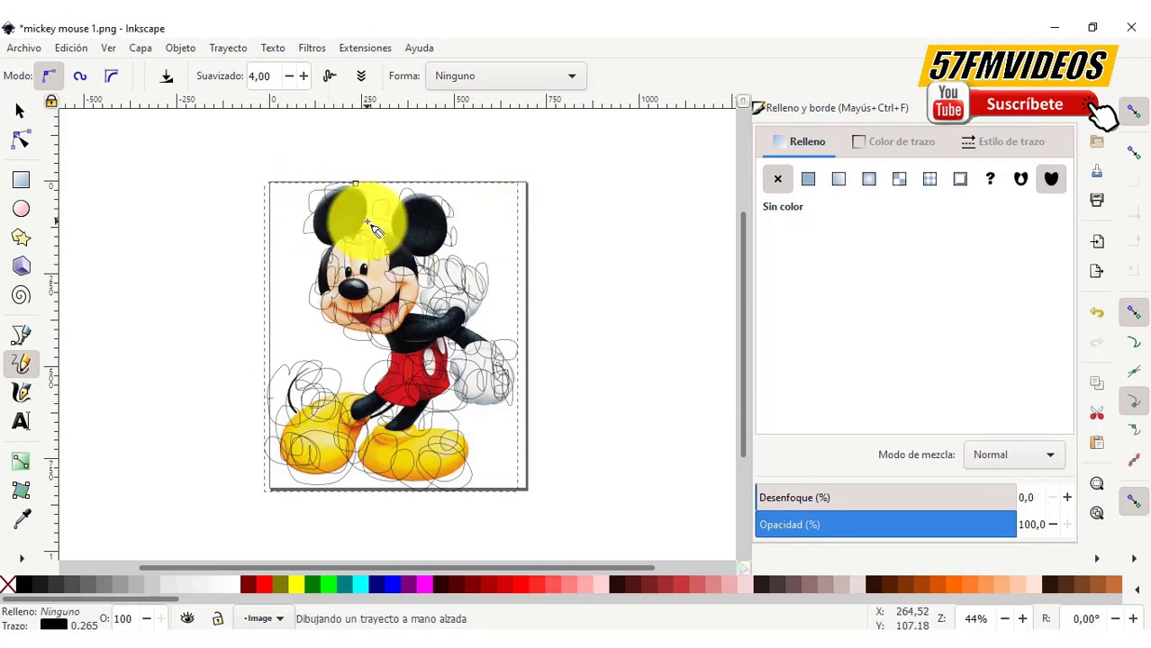
Give the scribble a 100.265 mm stroke width and 0 opacity
left_click(1005, 144)
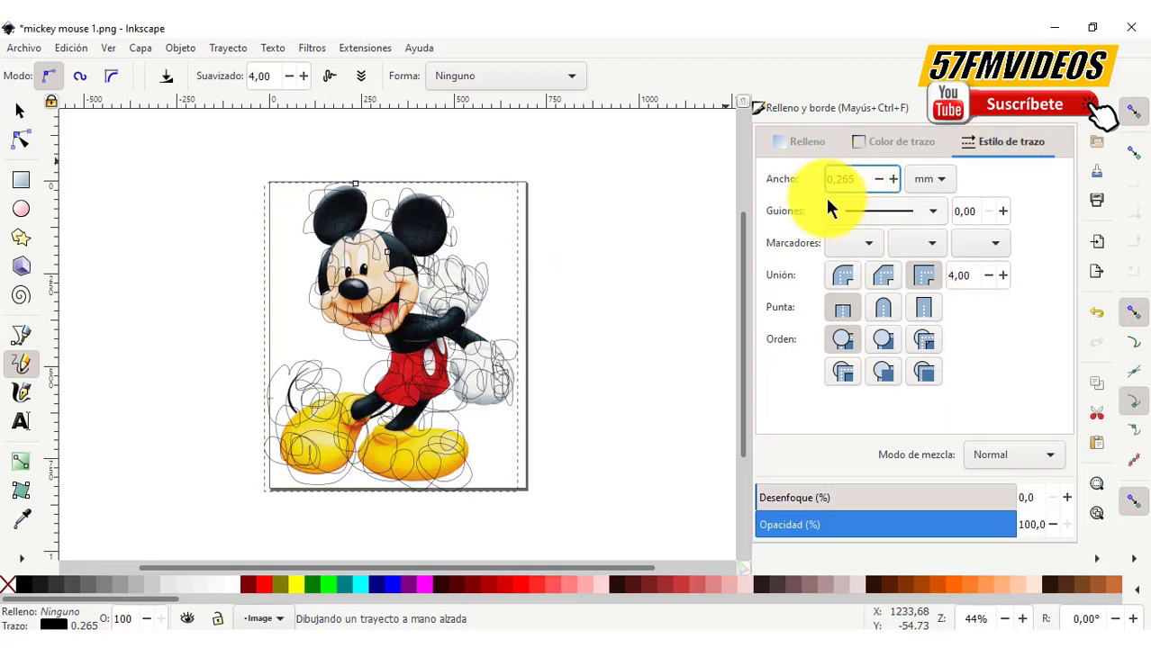
type("10")
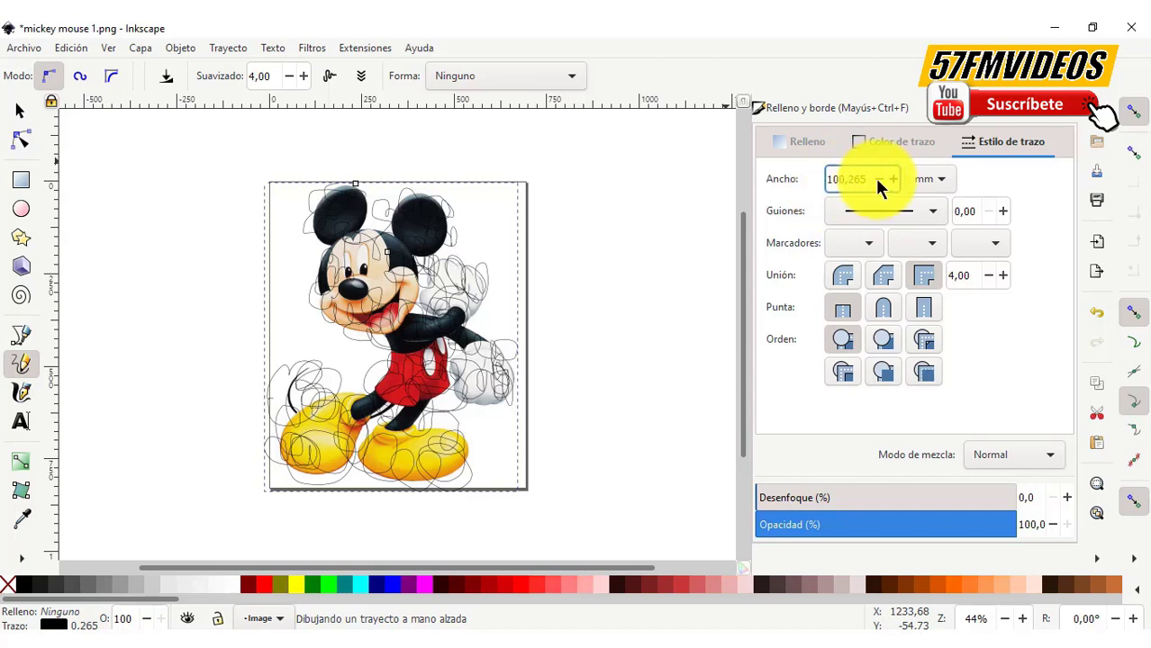
key("Return")
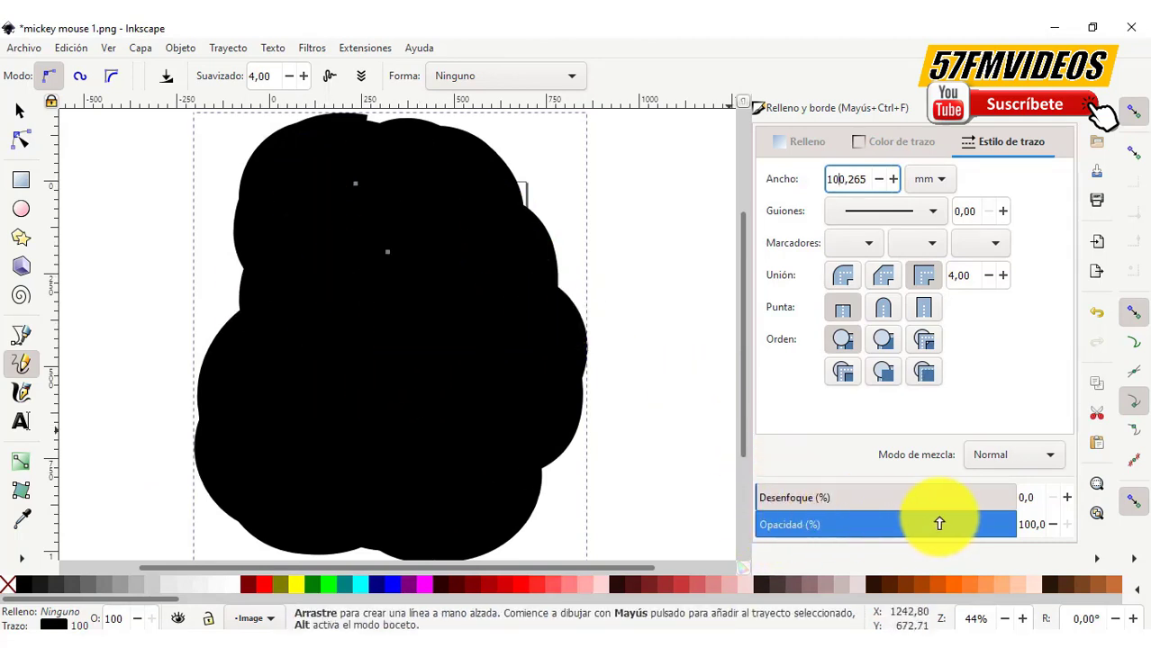
left_click(989, 525)
left_click_drag(959, 530, 748, 522)
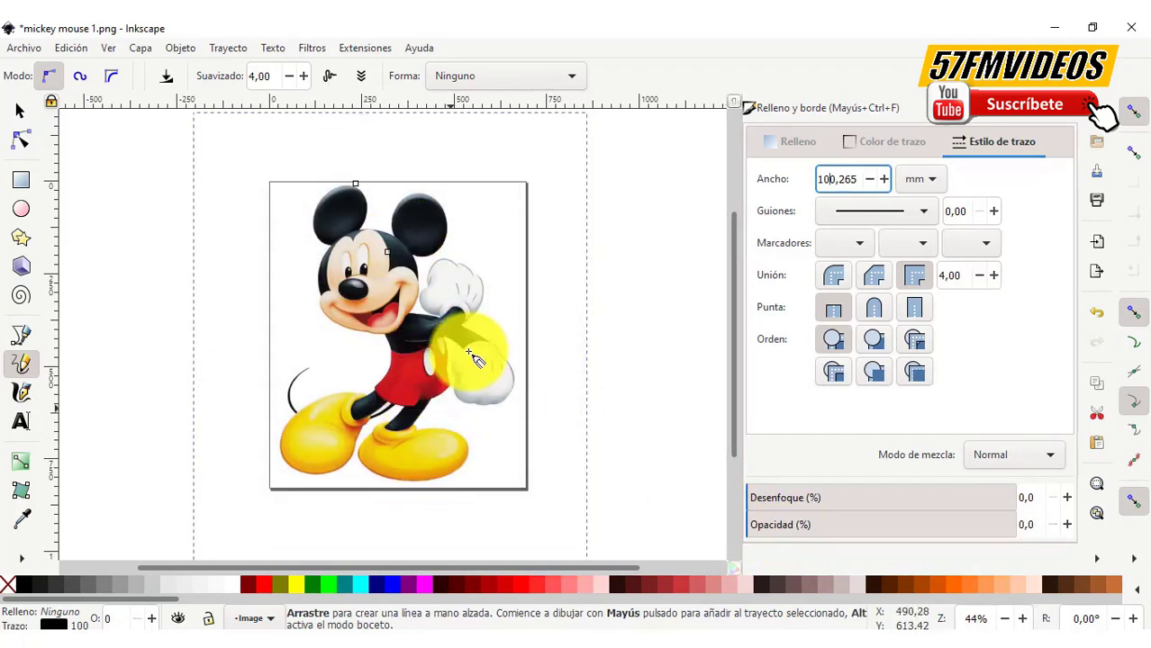
left_click_drag(750, 190, 809, 192)
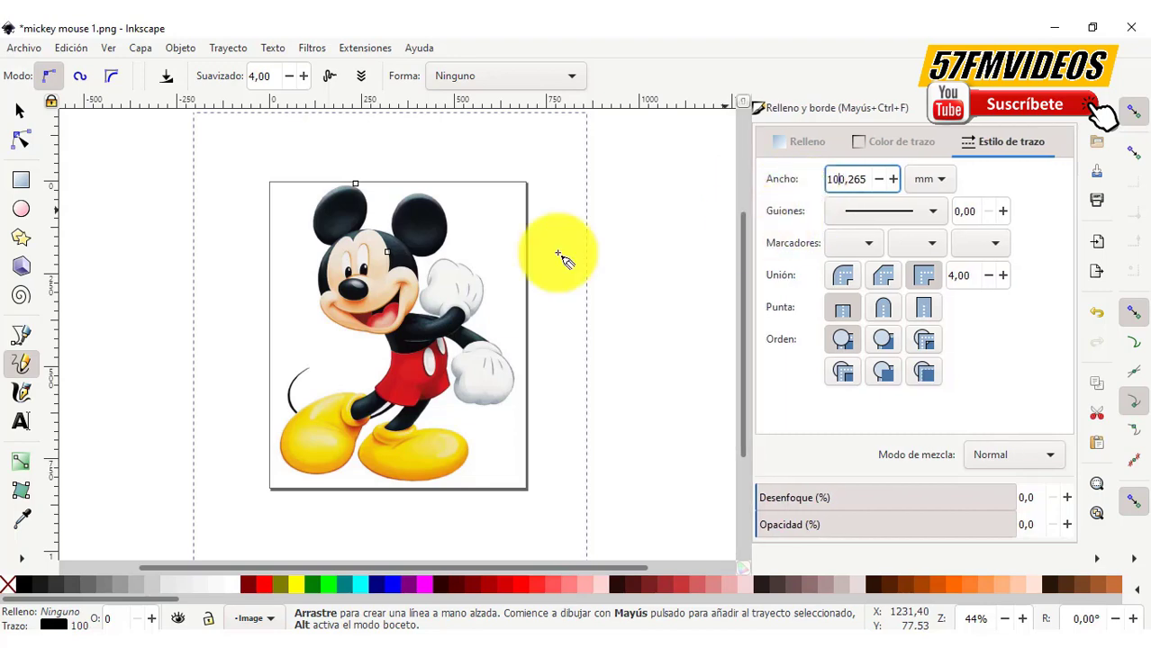
Save the drawing as Inkscape SVG 'mickey mouse 1' in Imágenes, then minimize Inkscape
left_click(24, 48)
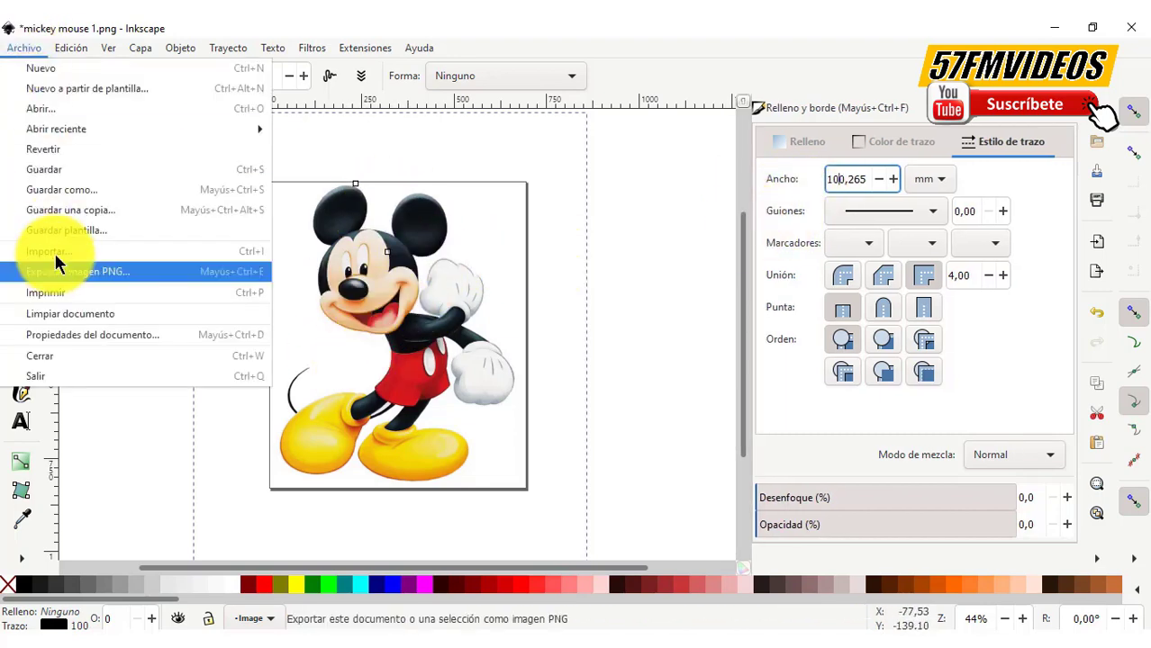
left_click(50, 195)
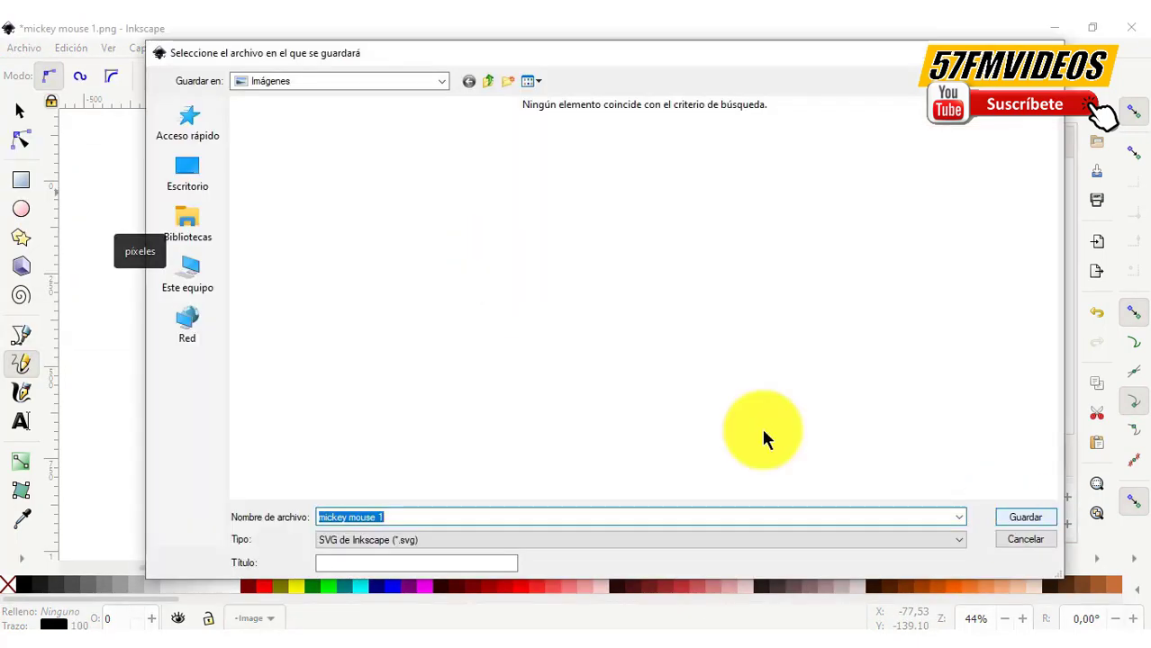
left_click(189, 173)
left_click(197, 225)
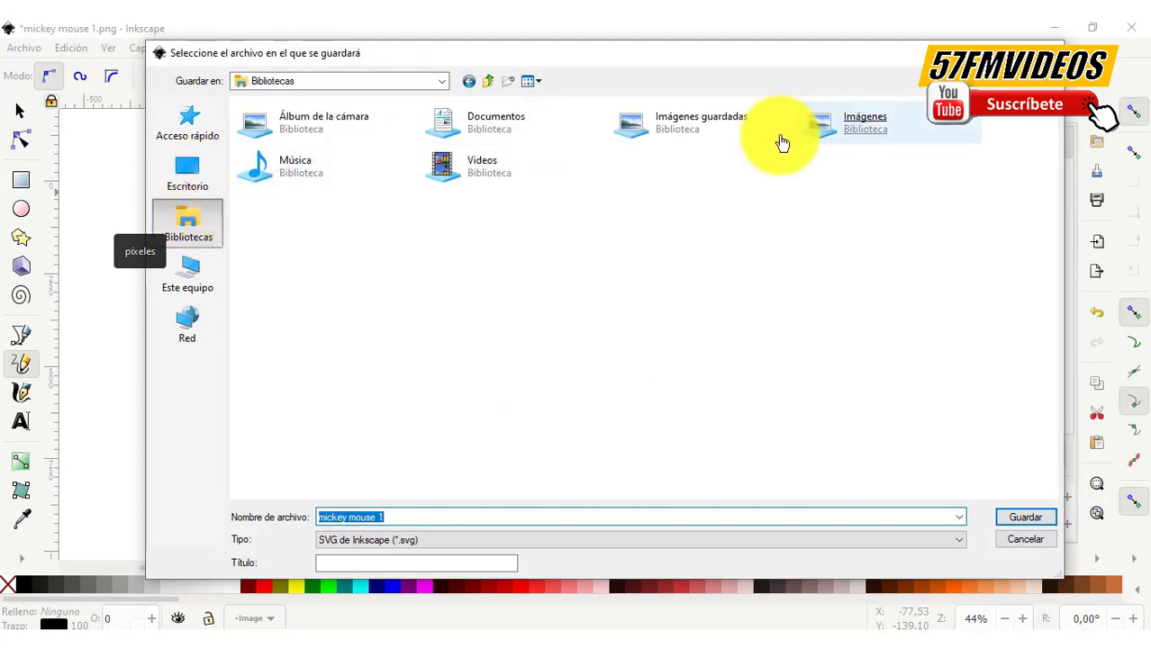
left_click(822, 126)
double_click(819, 154)
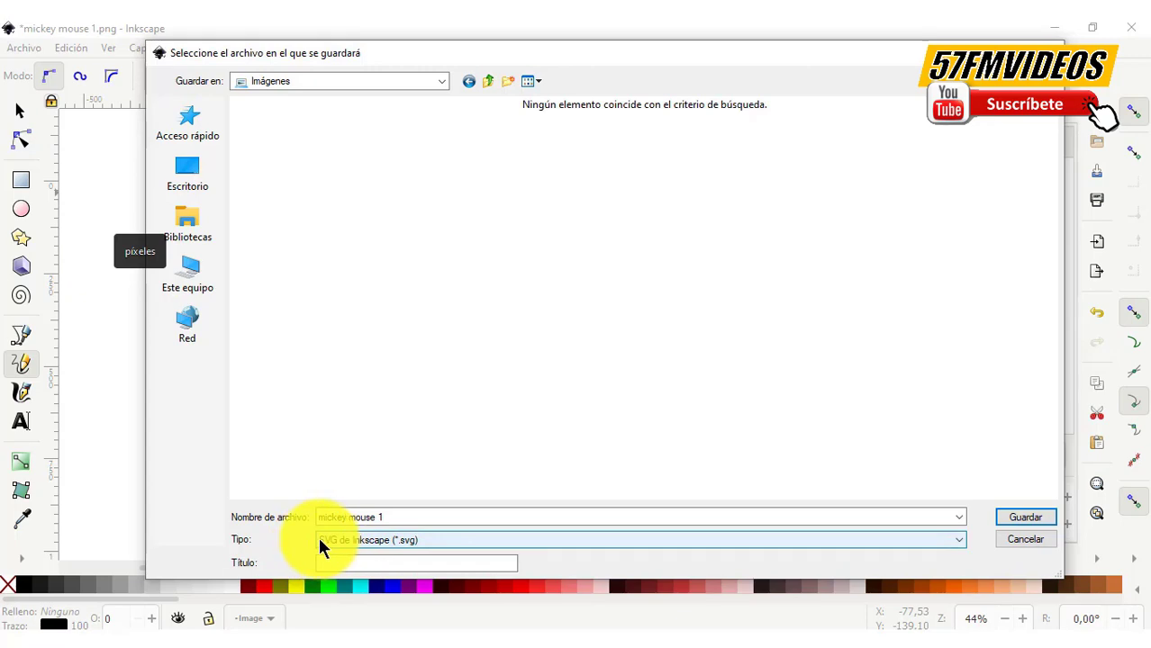
left_click(1024, 519)
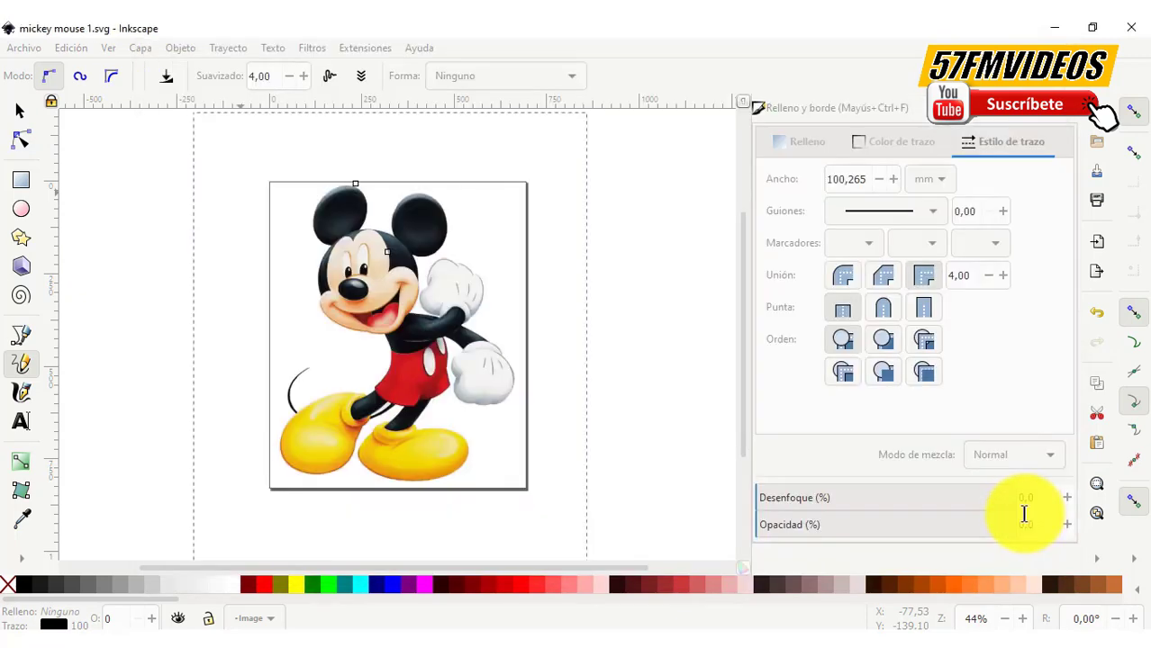
left_click(1061, 27)
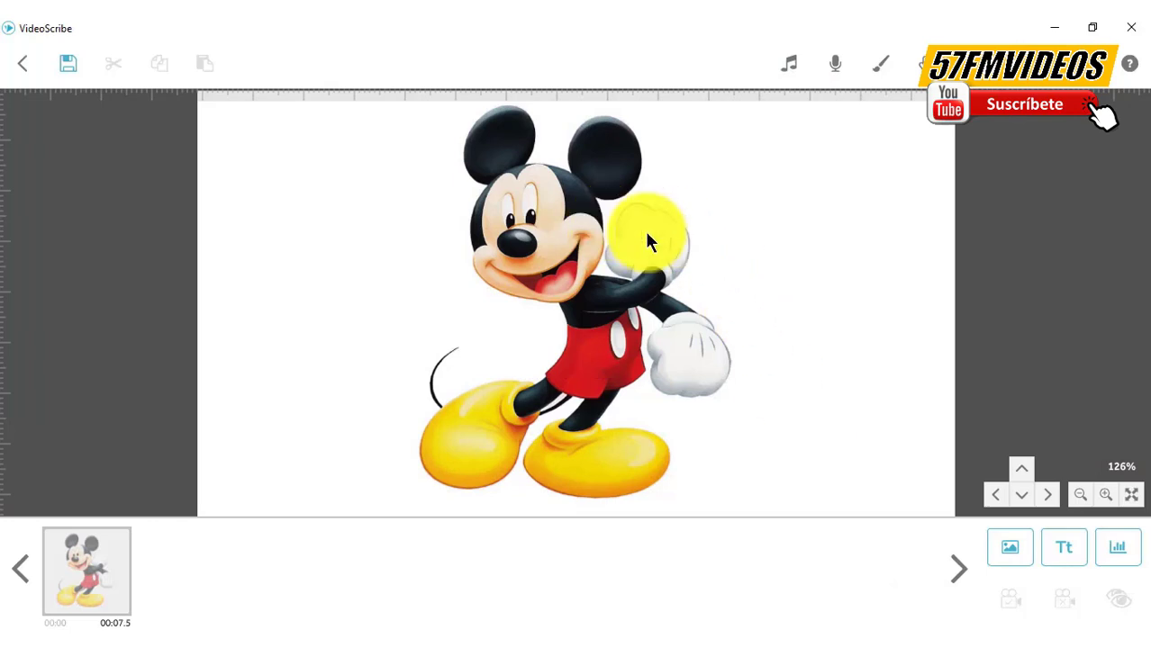
Shift the original Mickey left and insert the custom Mickey SVG
left_click_drag(647, 241, 532, 262)
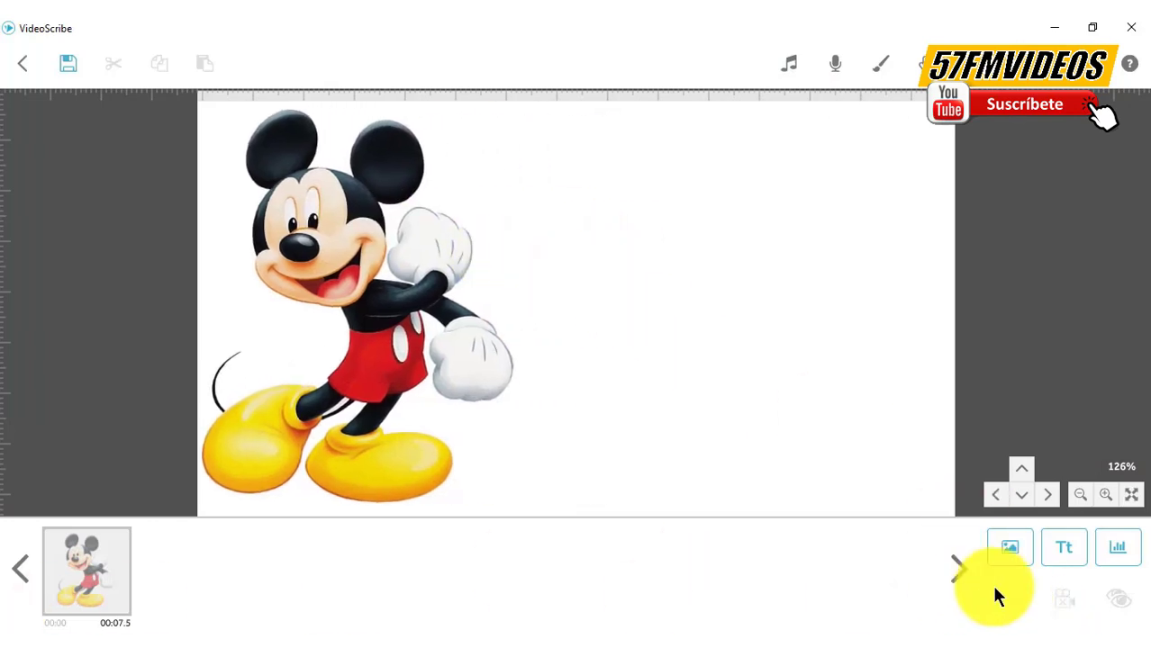
left_click(1001, 546)
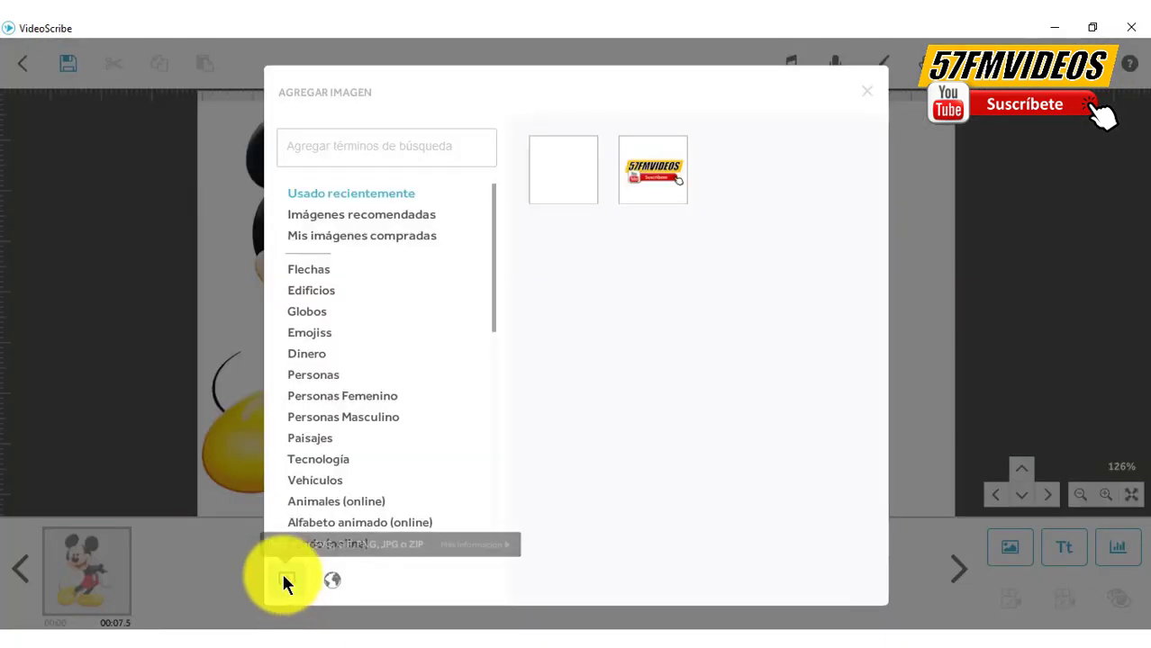
left_click(285, 579)
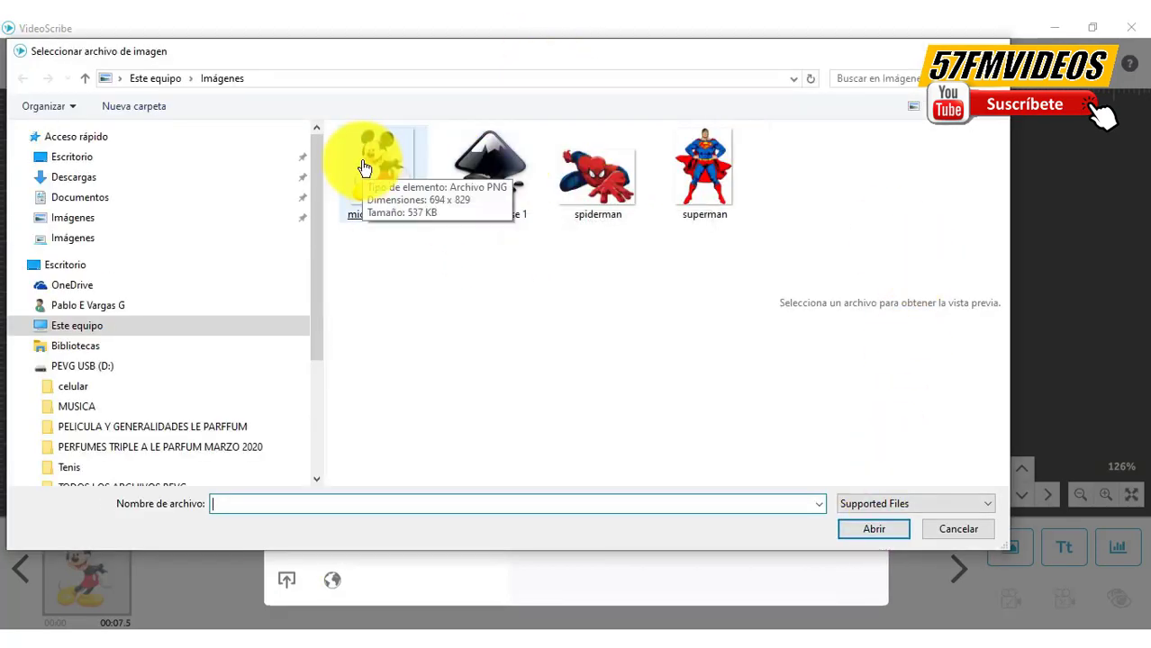
double_click(492, 167)
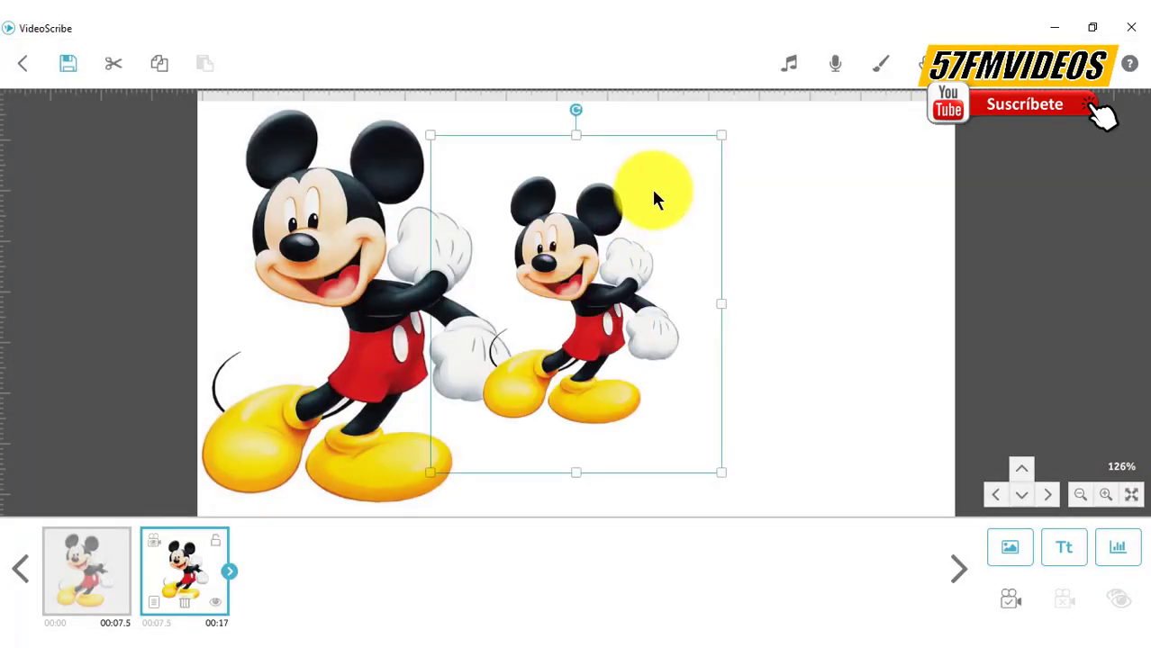
Move the SVG Mickey up and right, enlarge it, then nudge it slightly lower
left_click_drag(570, 236, 667, 198)
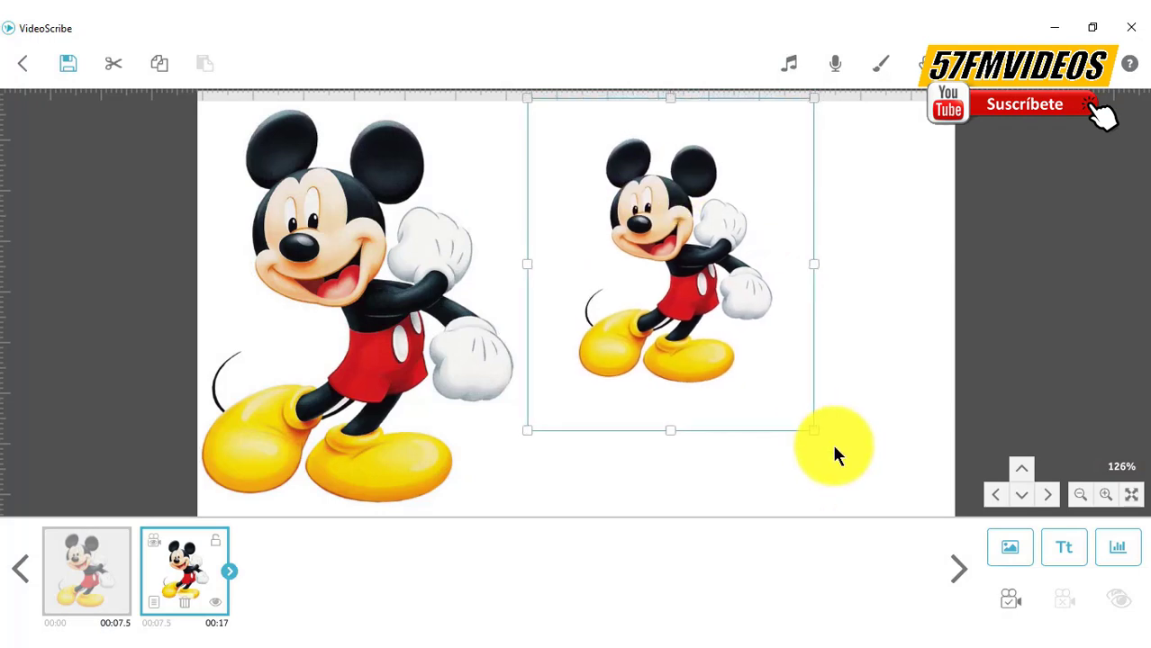
left_click_drag(818, 434, 896, 502)
scroll(857, 376, "down", 3)
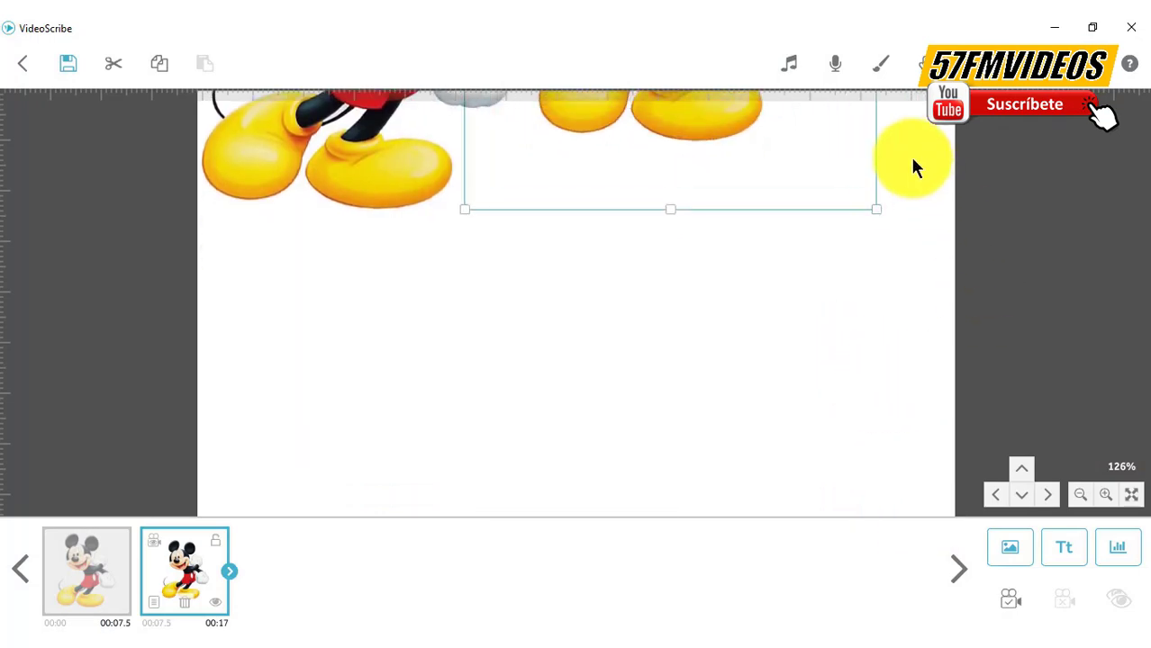
left_click(911, 162)
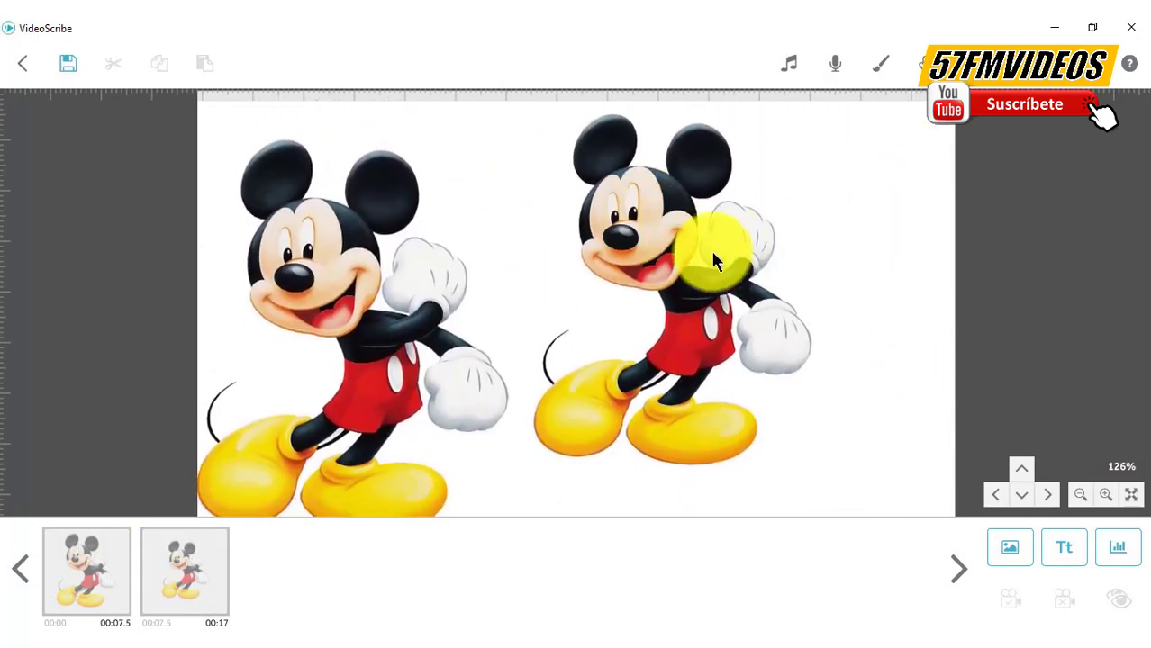
left_click_drag(692, 248, 691, 261)
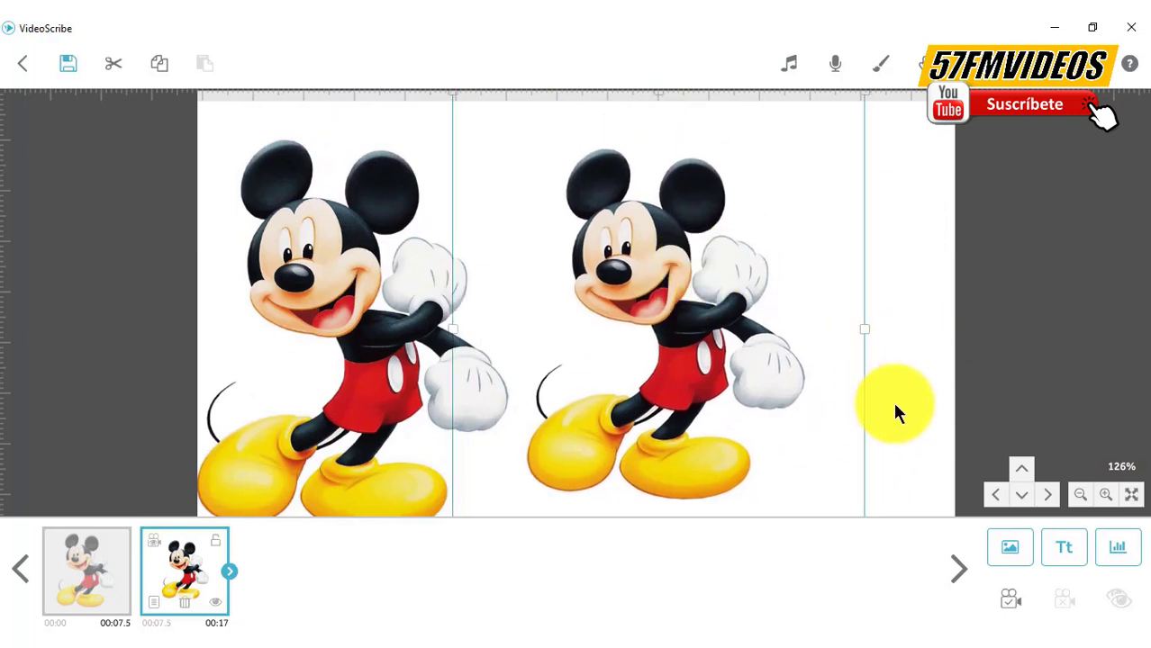
Select the first scene and preview both Mickeys being hand-drawn
scroll(892, 405, "down", 2)
scroll(749, 504, "up", 1)
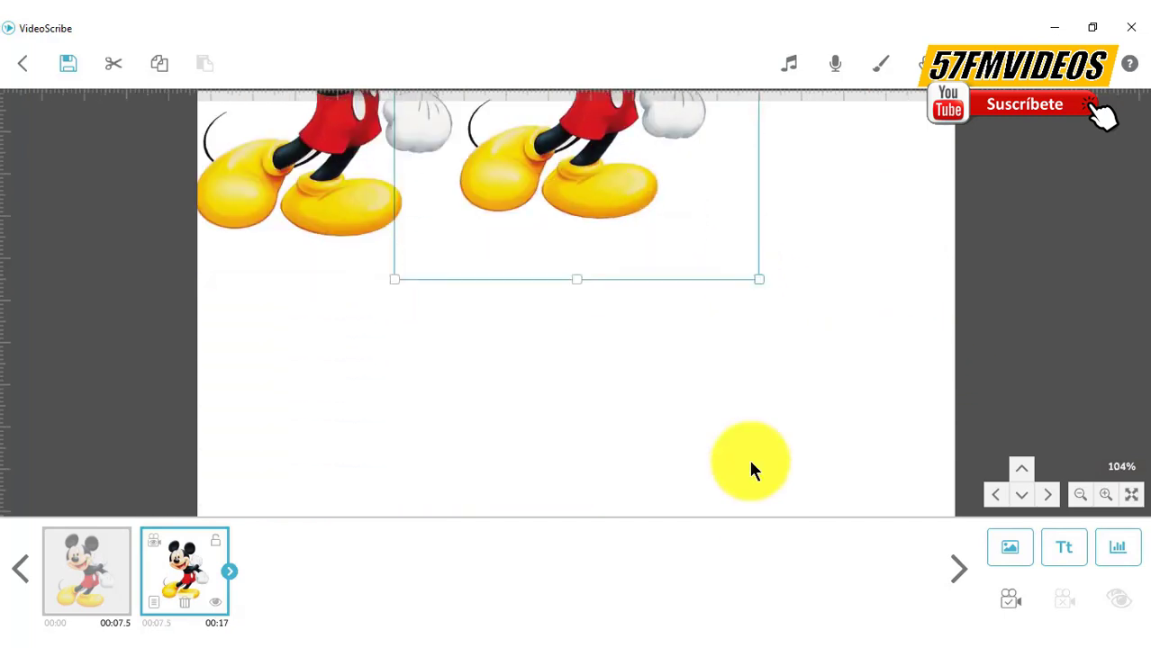
scroll(887, 335, "up", 1)
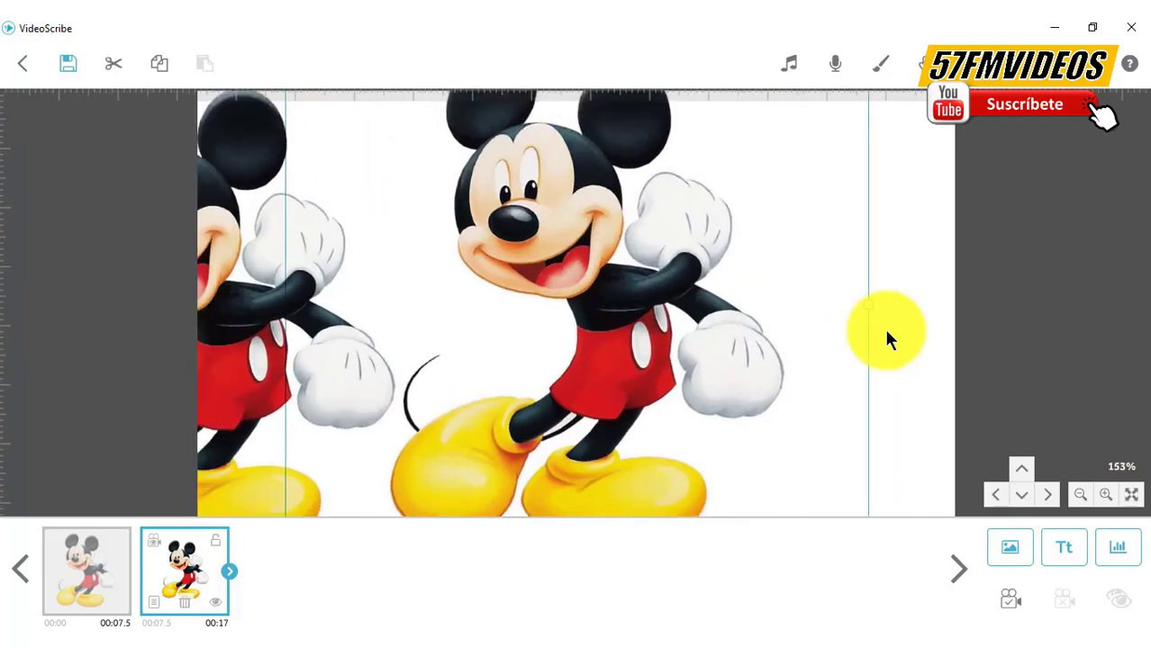
scroll(887, 335, "down", 2)
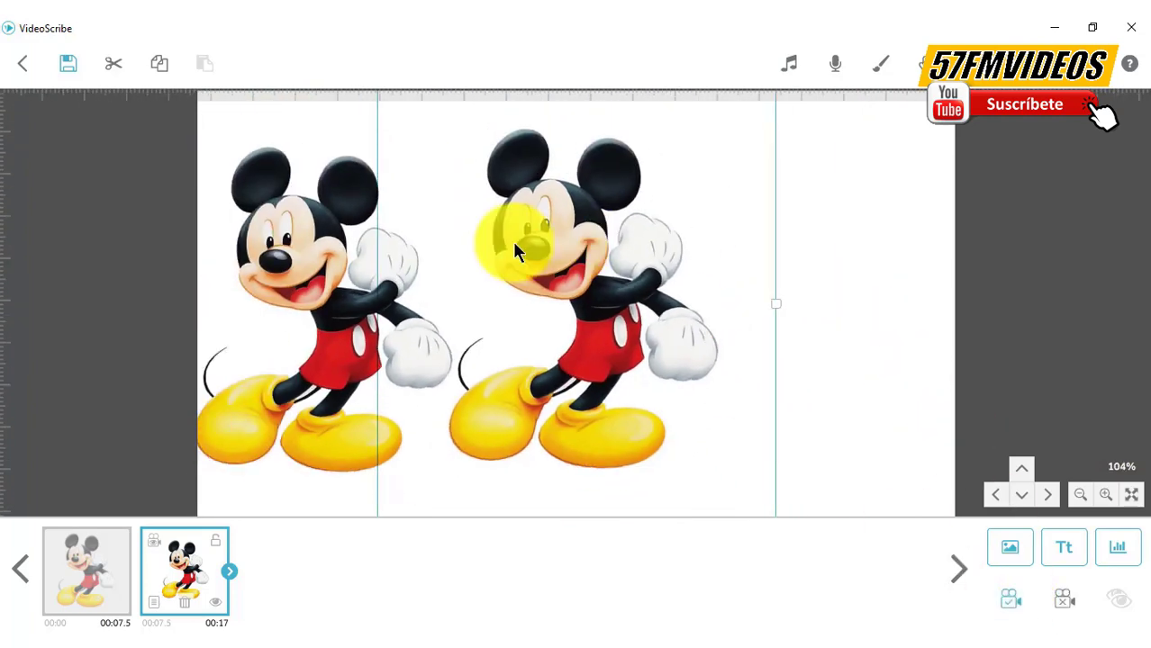
left_click(78, 559)
left_click(972, 63)
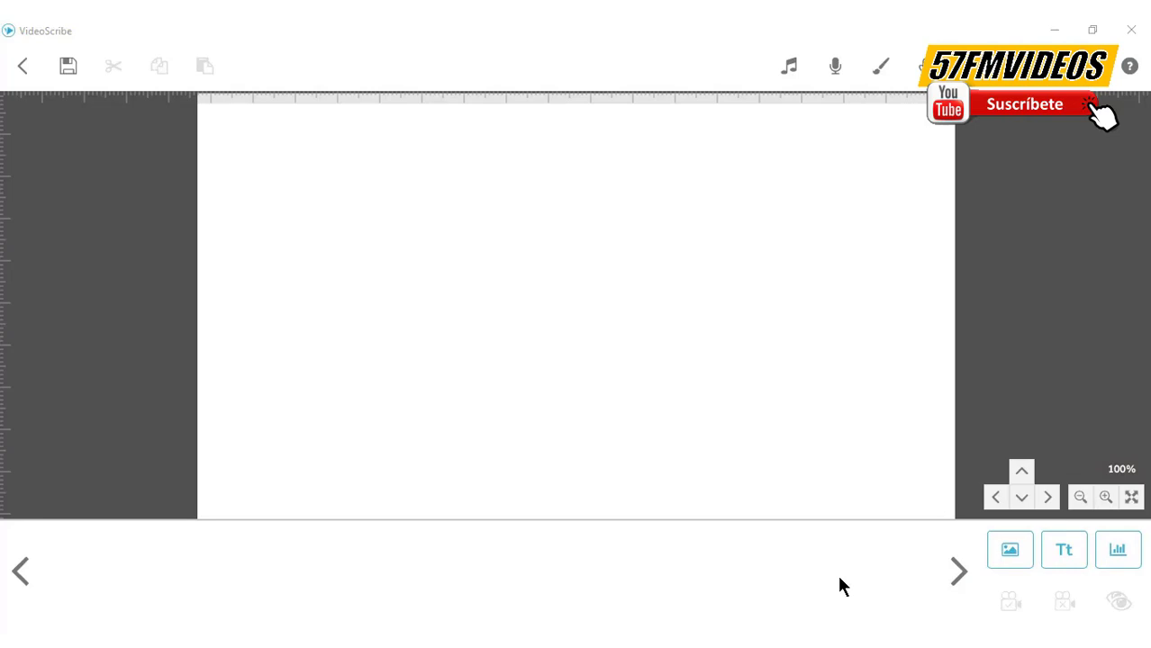
Place the Superman image on a blank scene, set its camera, preview it, then minimize VideoScribe
left_click(1010, 551)
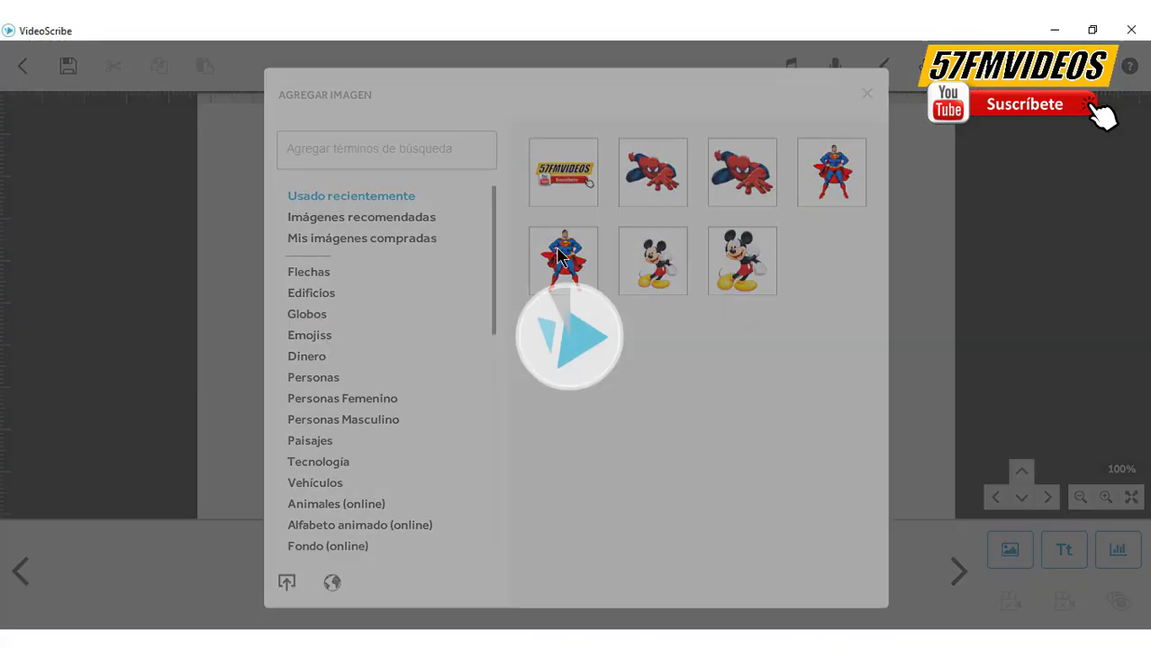
left_click(560, 260)
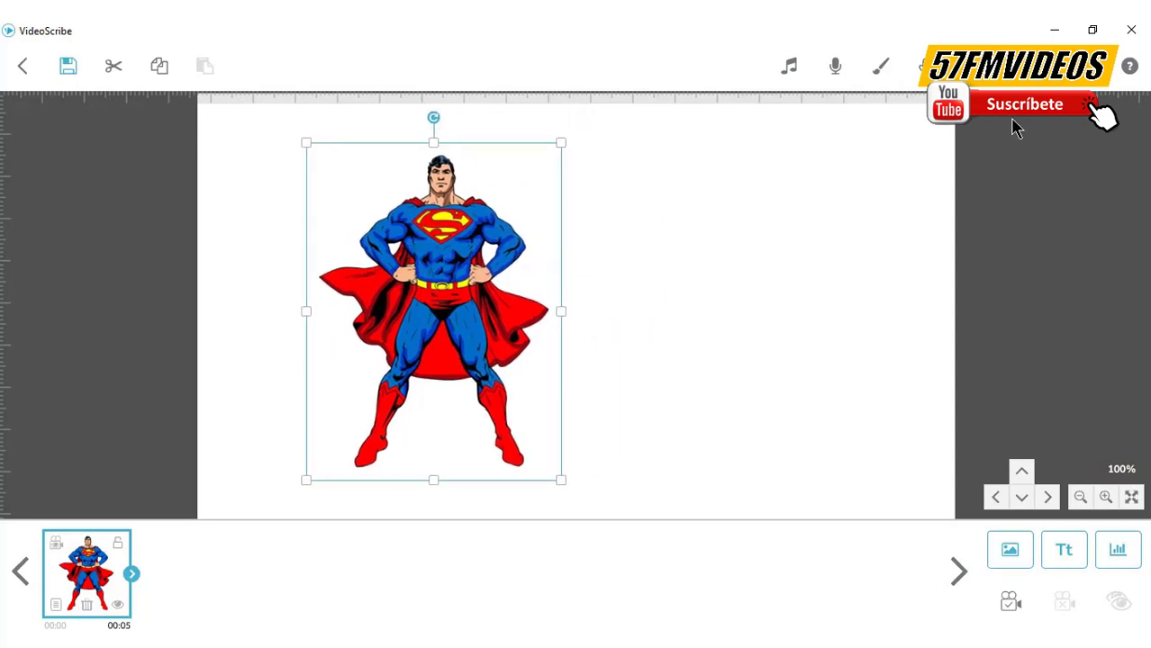
left_click(1010, 601)
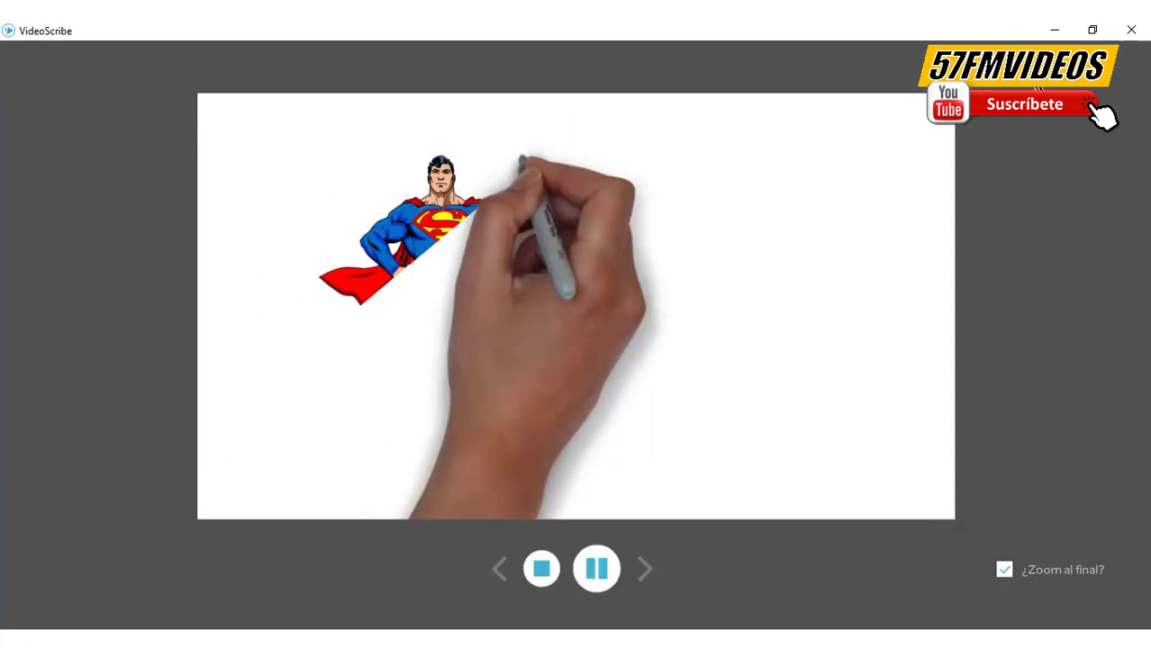
left_click(1056, 31)
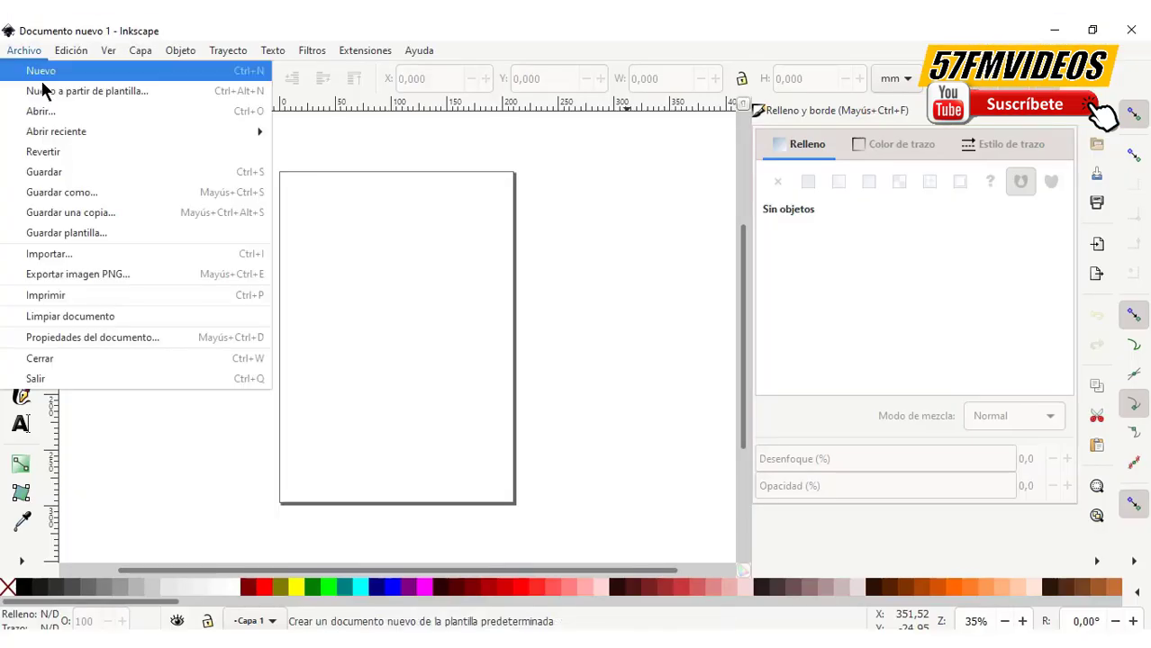
Open superman.png as an embedded bitmap in a maximized Inkscape window, zoomed out to the whole page
left_click(49, 110)
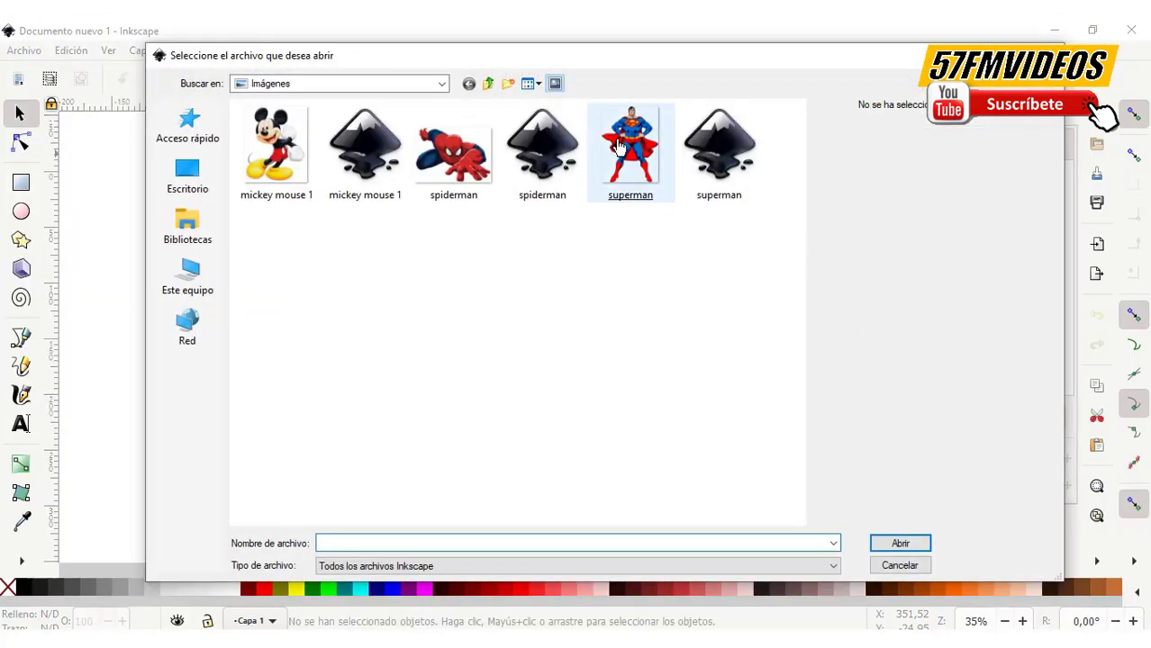
double_click(630, 148)
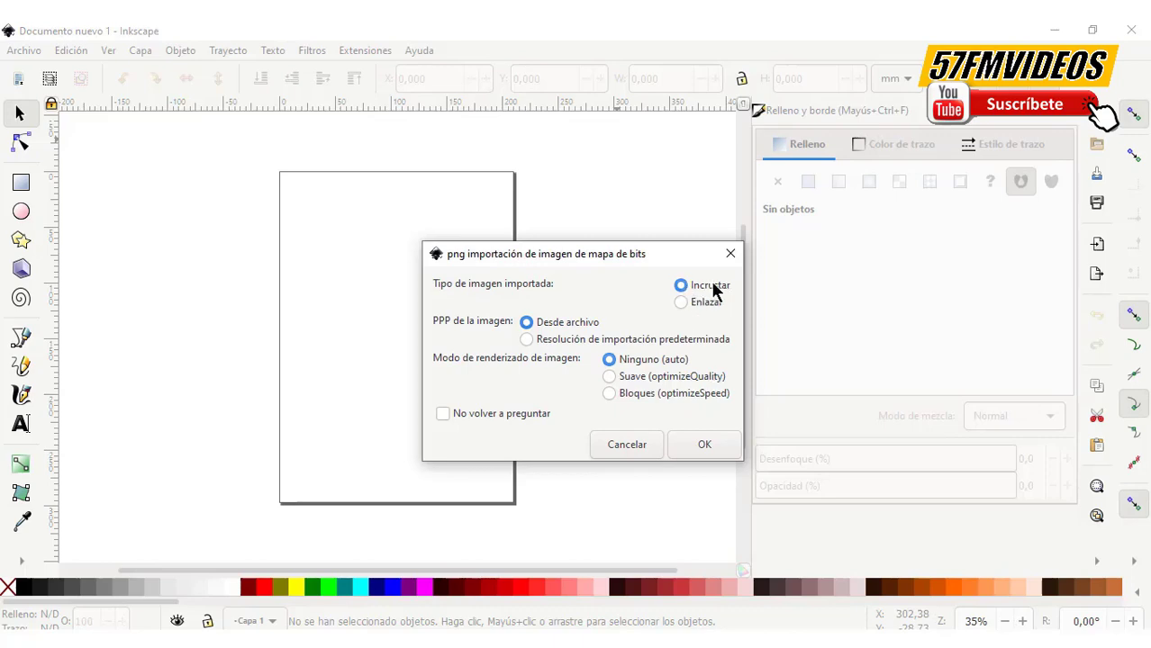
left_click(711, 436)
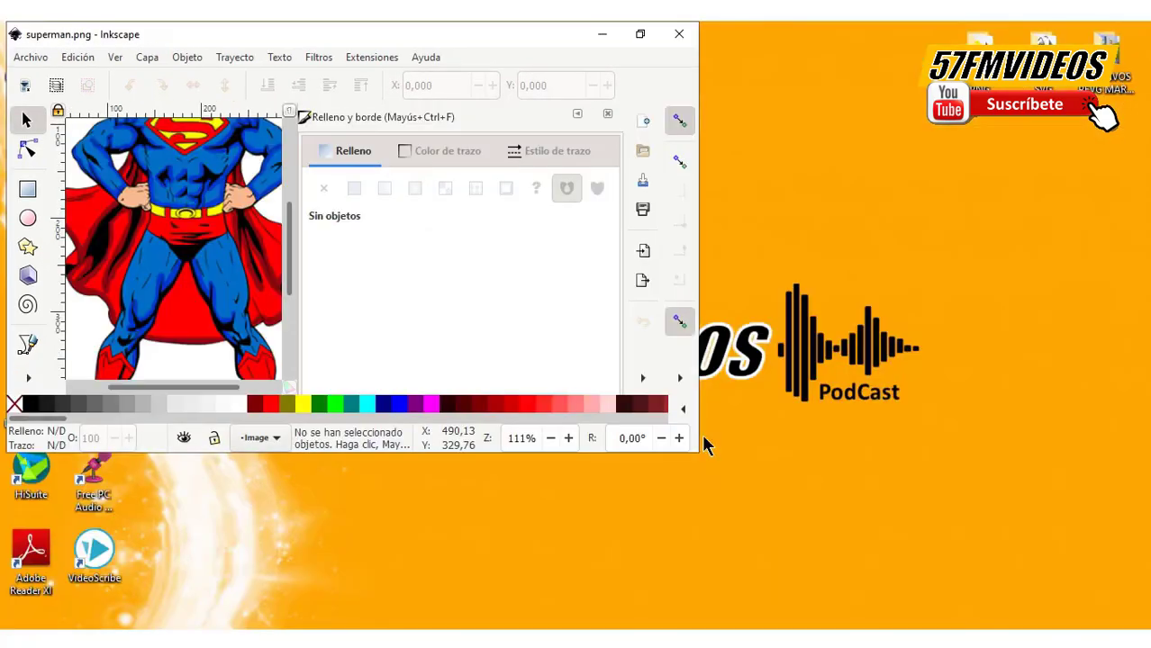
left_click(640, 35)
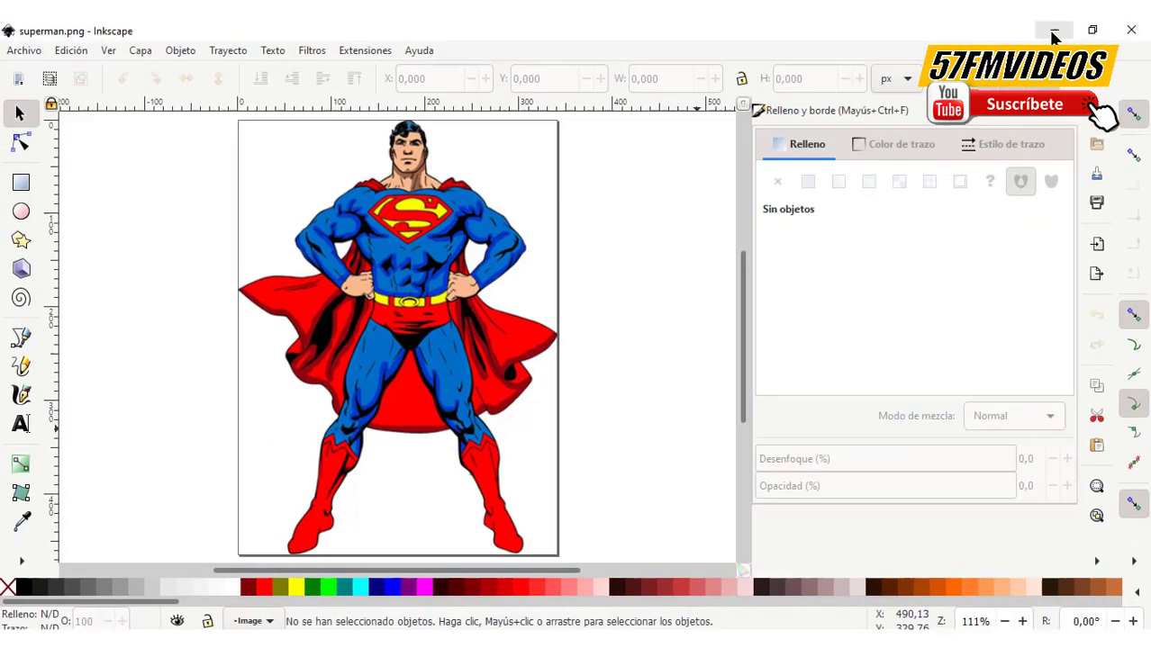
left_click(1005, 624)
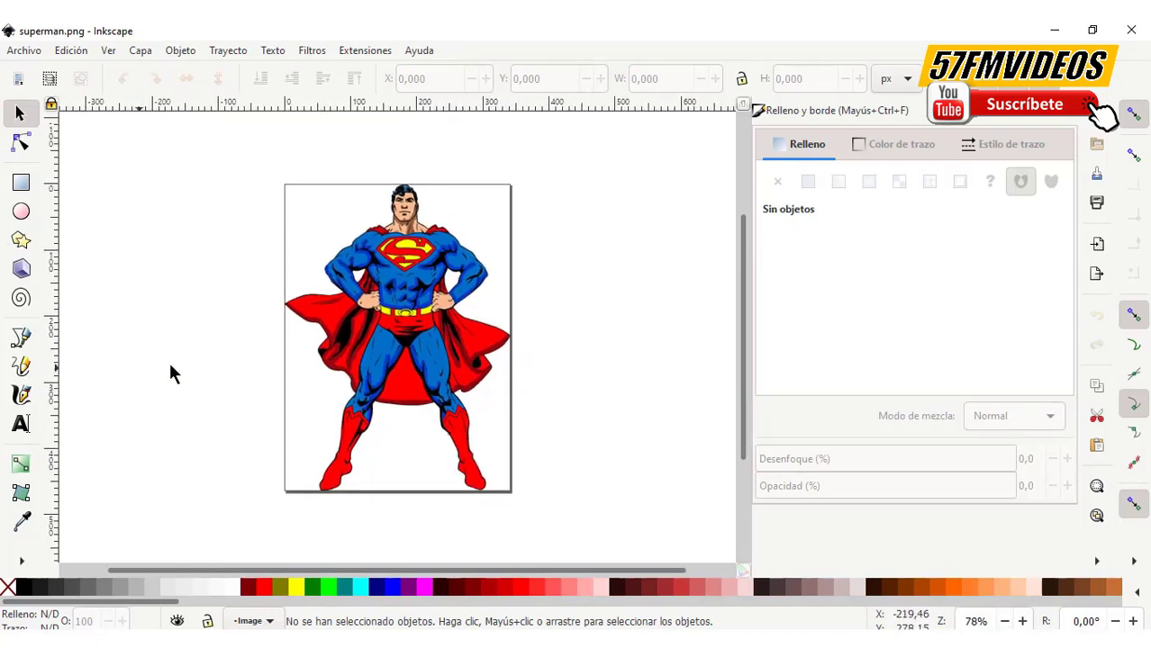
With the Pencil tool, scribble over Superman's head, chest, waist, cape and boots
left_click(21, 366)
left_click_drag(414, 190, 387, 194)
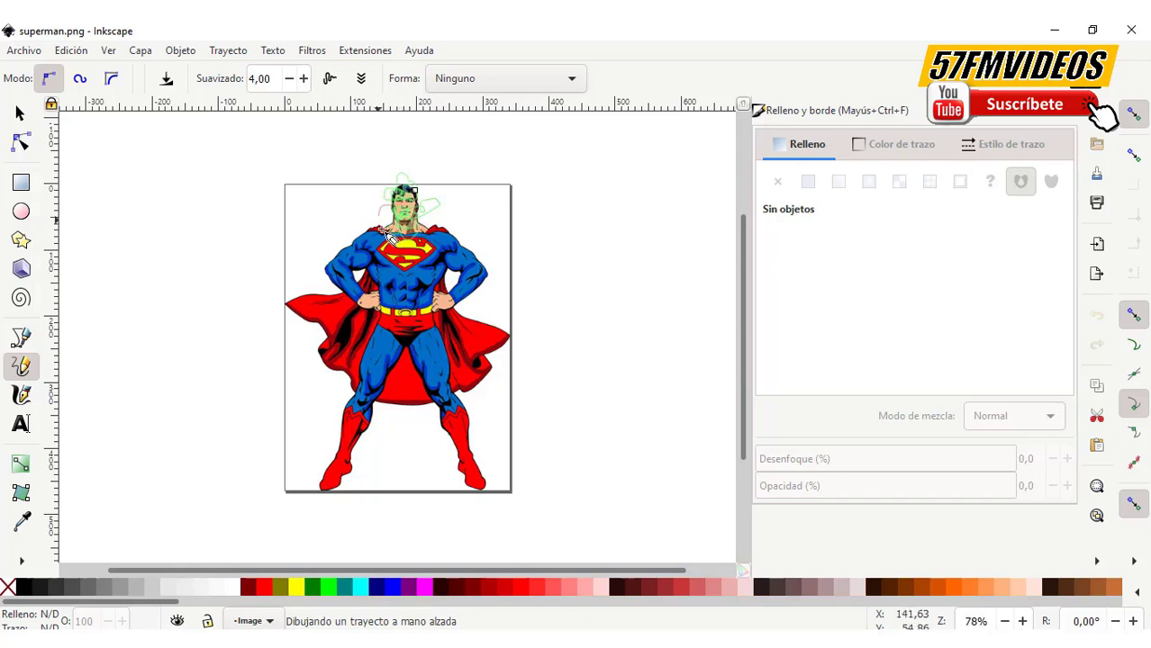
left_click_drag(424, 240, 334, 256)
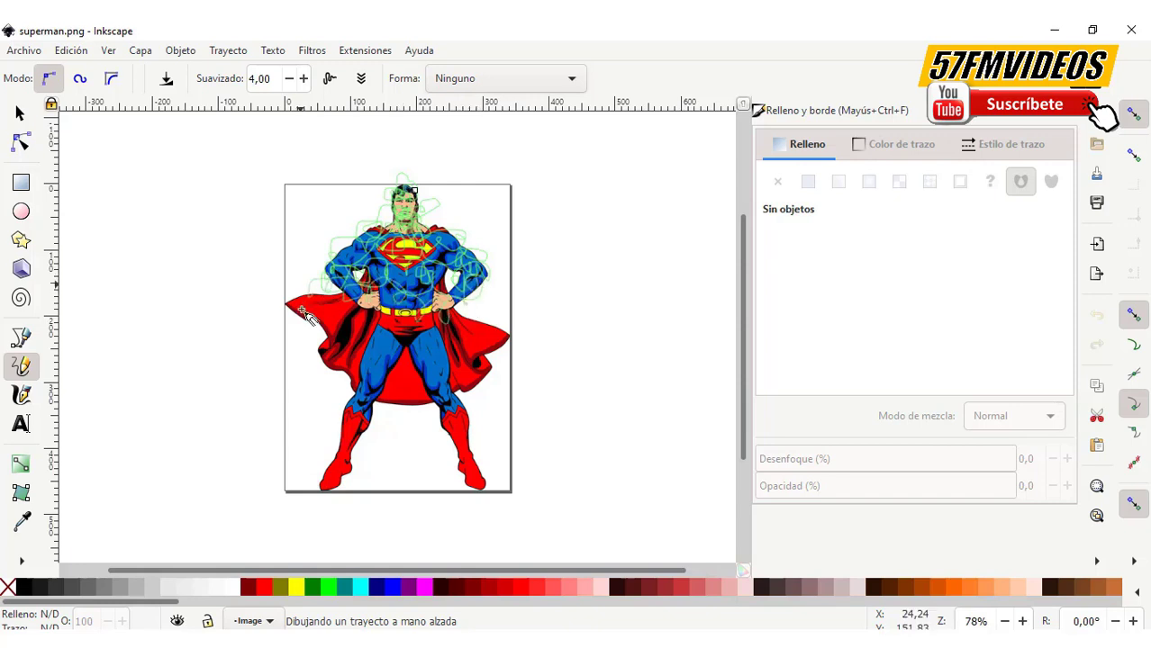
mouse_move(345, 339)
left_mouse_down()
mouse_move(361, 337)
mouse_move(355, 379)
mouse_move(373, 437)
mouse_move(462, 457)
mouse_move(347, 458)
mouse_move(493, 475)
left_mouse_up()
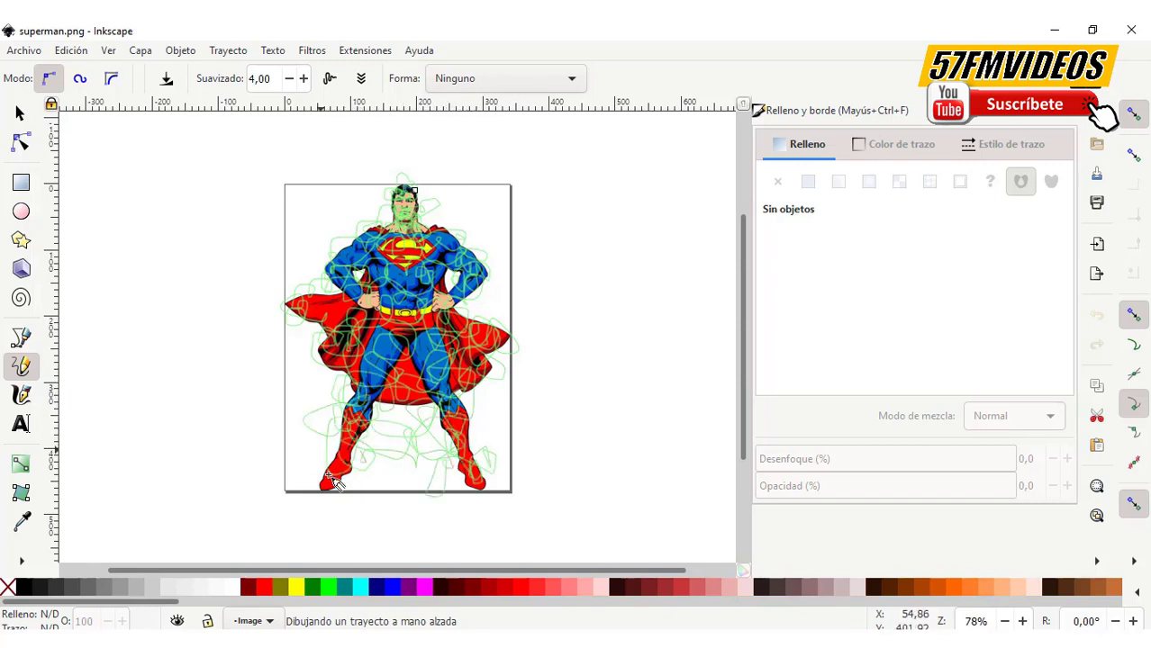
mouse_move(328, 476)
left_mouse_down()
mouse_move(367, 477)
mouse_move(384, 379)
left_mouse_up()
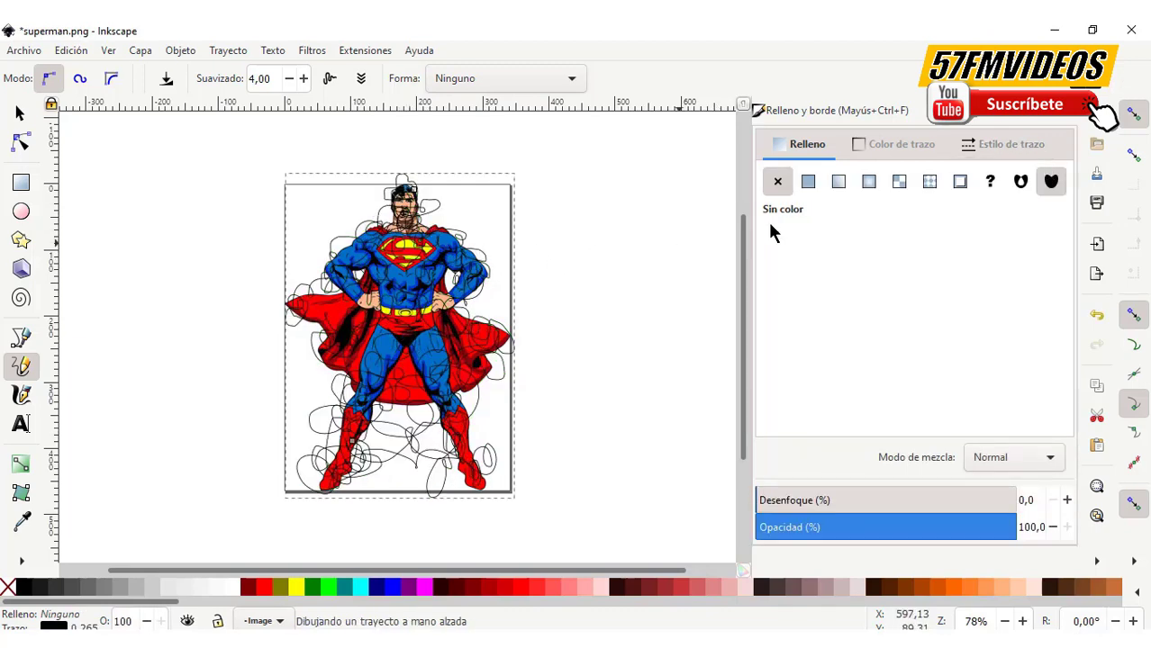
Give the scribble a 100 mm stroke width and set its opacity to 0
left_click(1022, 153)
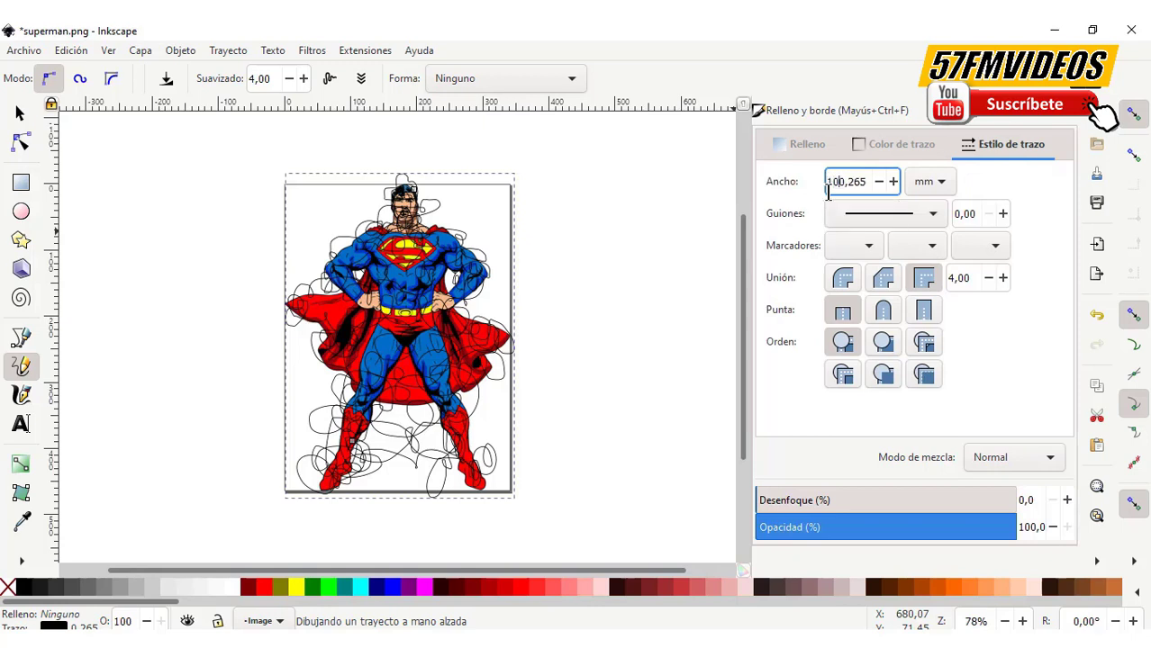
key("Return")
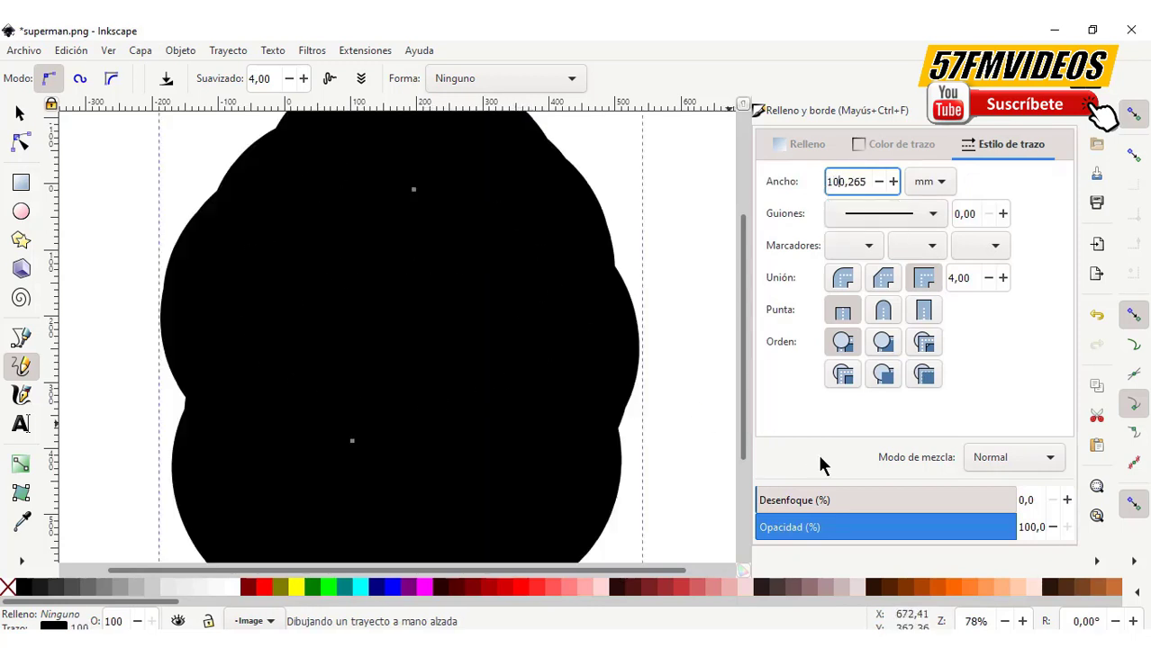
left_click_drag(914, 526, 753, 531)
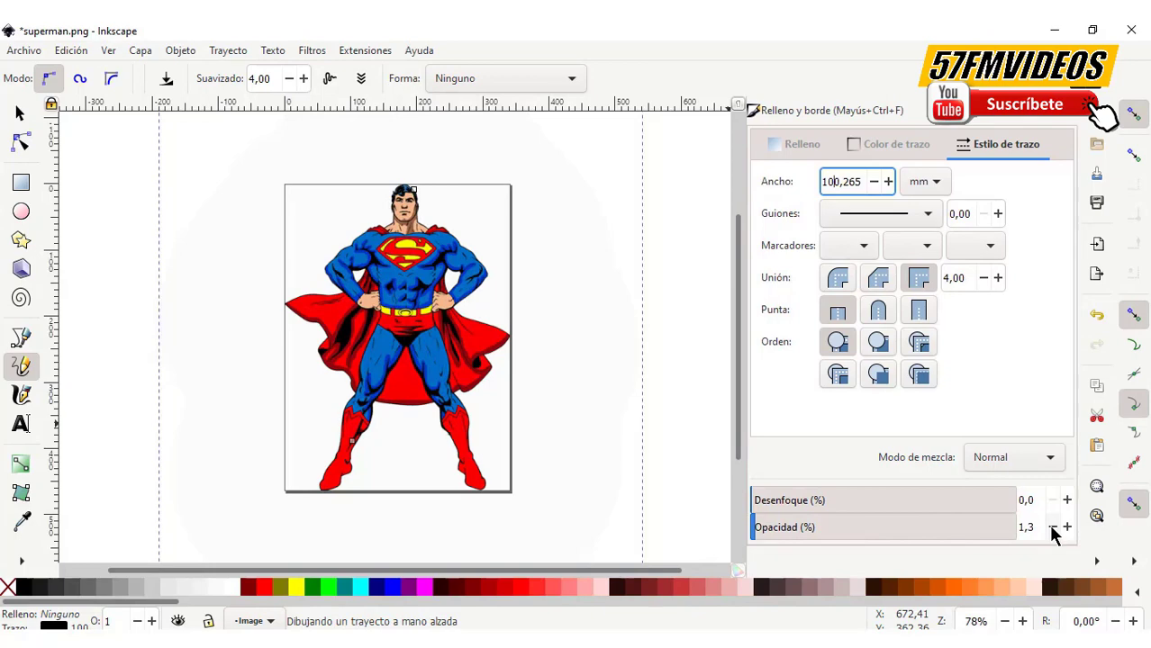
left_click(1052, 527)
Save the drawing as superman.svg in the Imágenes library, replacing the existing file
left_click(24, 50)
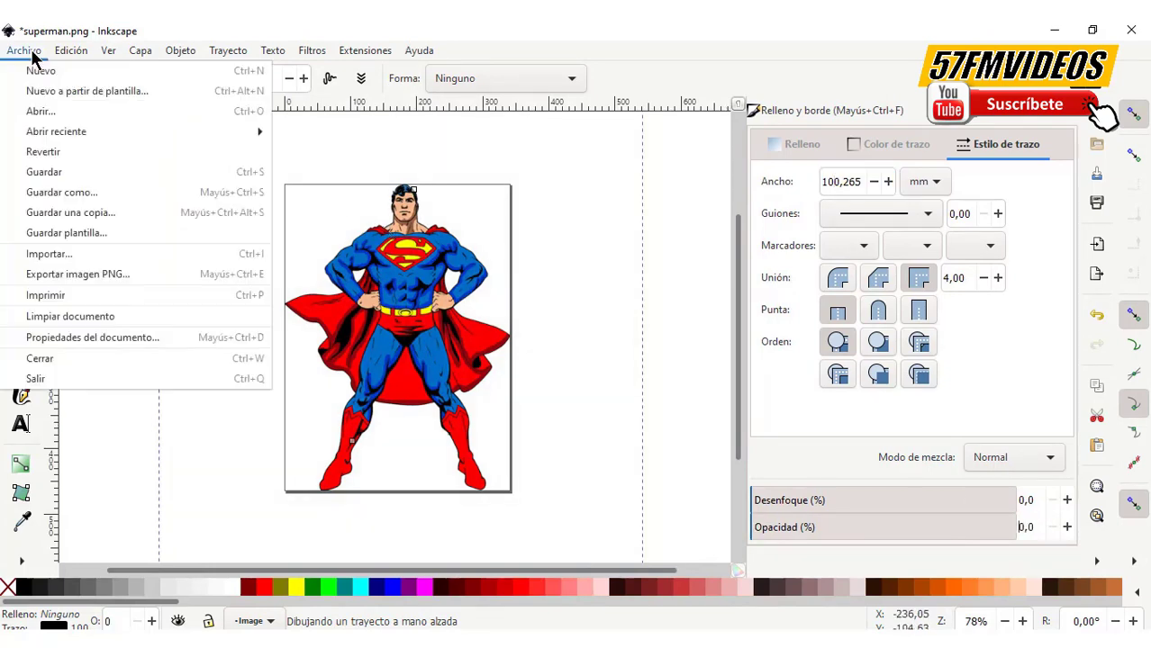
left_click(60, 194)
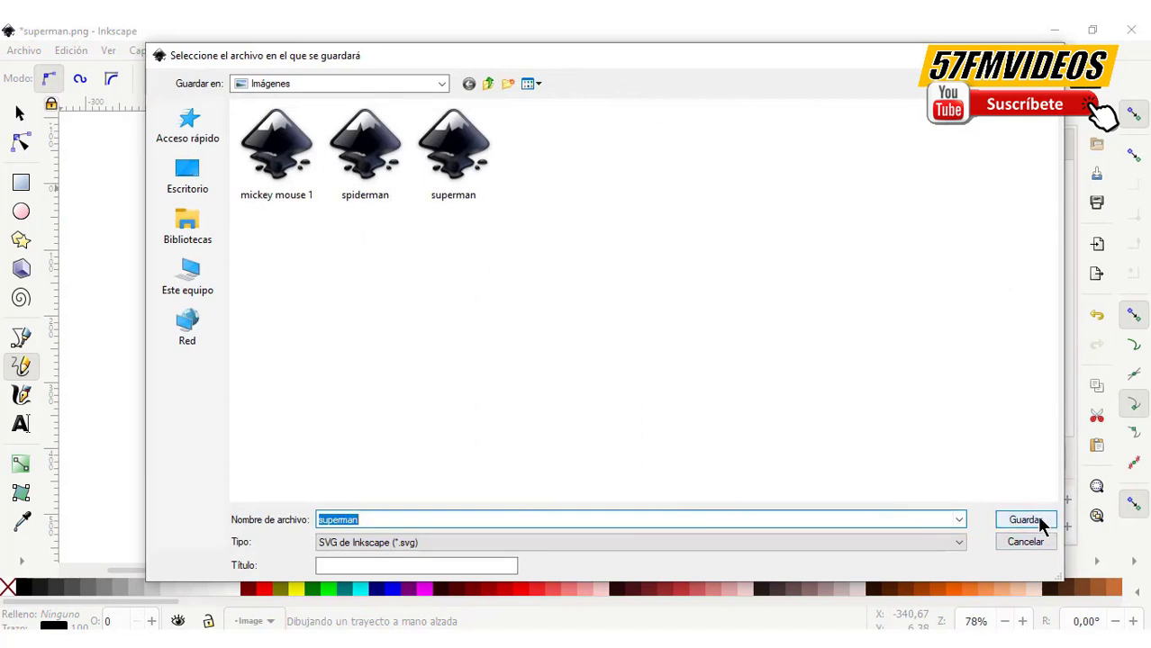
left_click(196, 221)
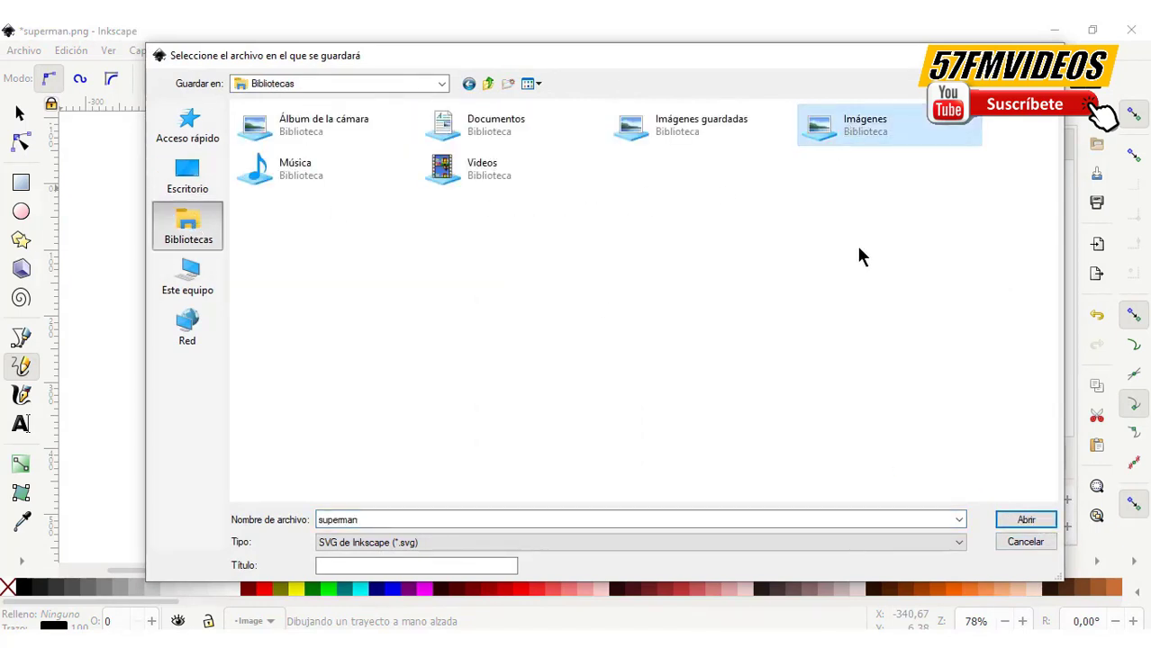
key("Return")
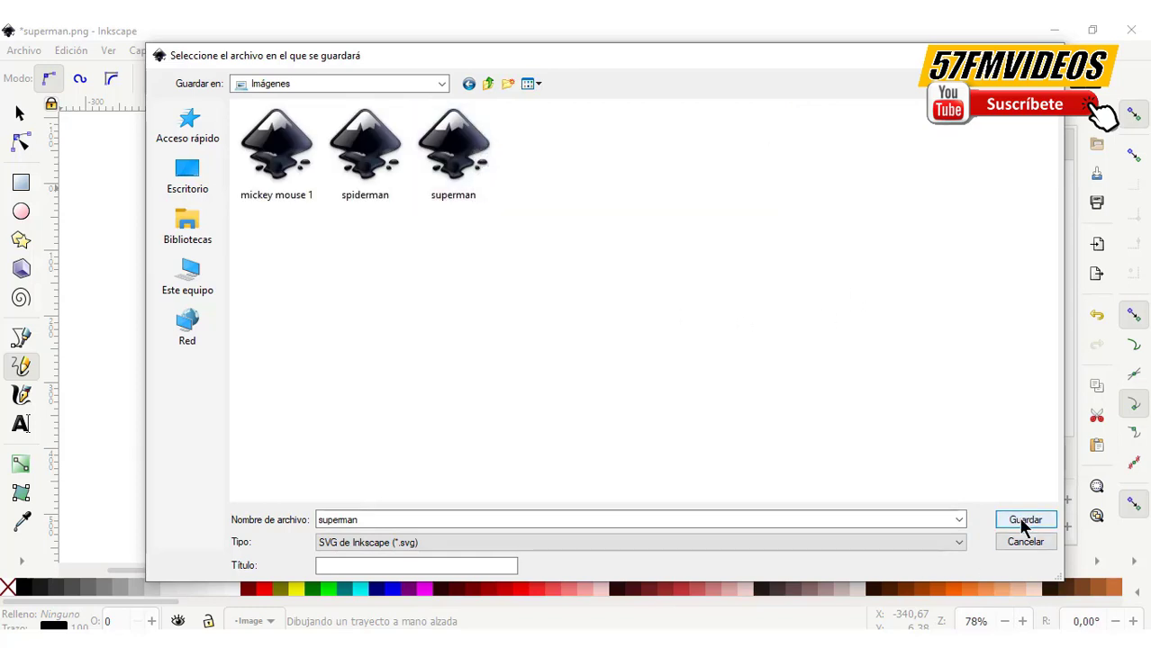
left_click(1024, 527)
left_click(684, 407)
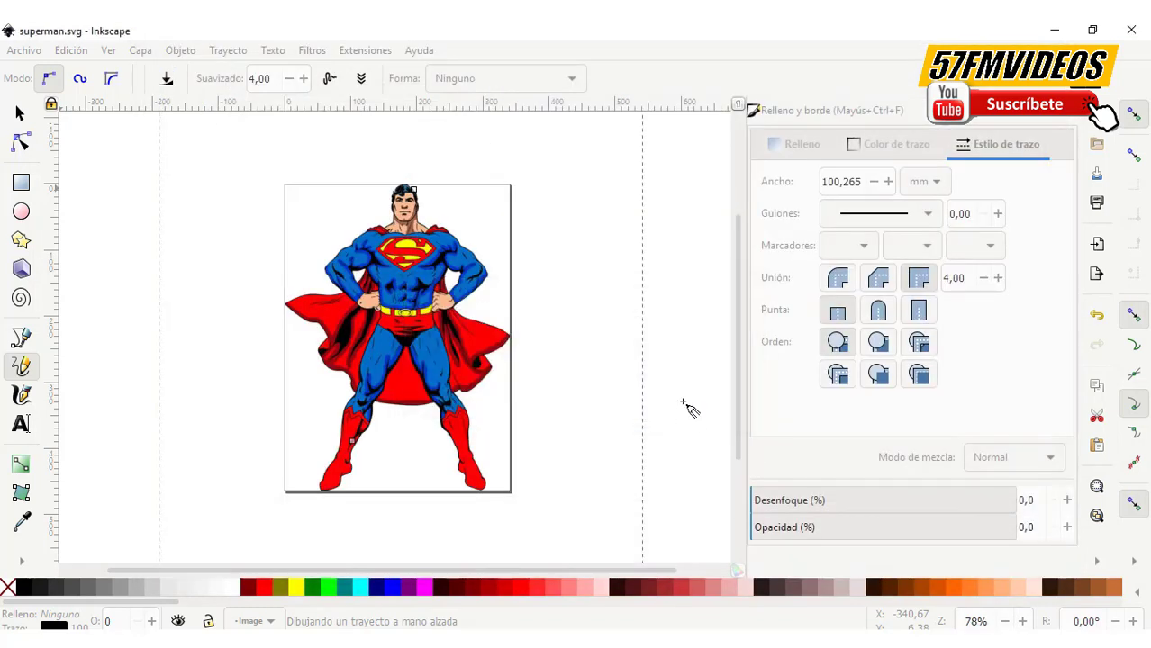
Import superman.svg from the computer into the VideoScribe scene
left_click(1054, 34)
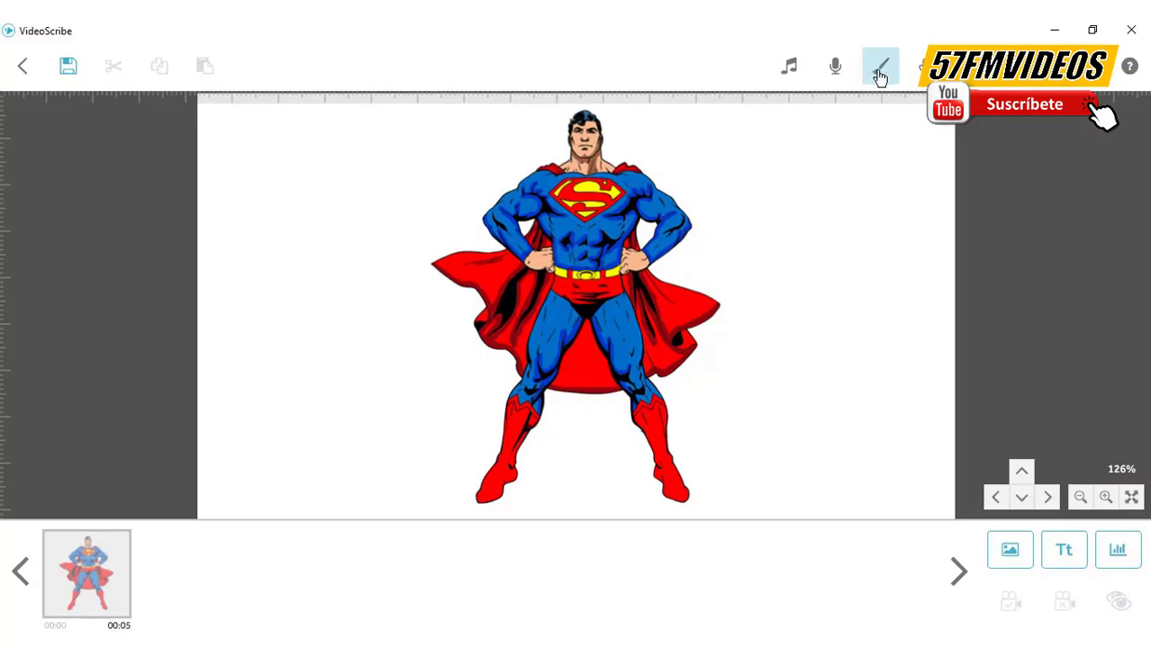
left_click(1019, 561)
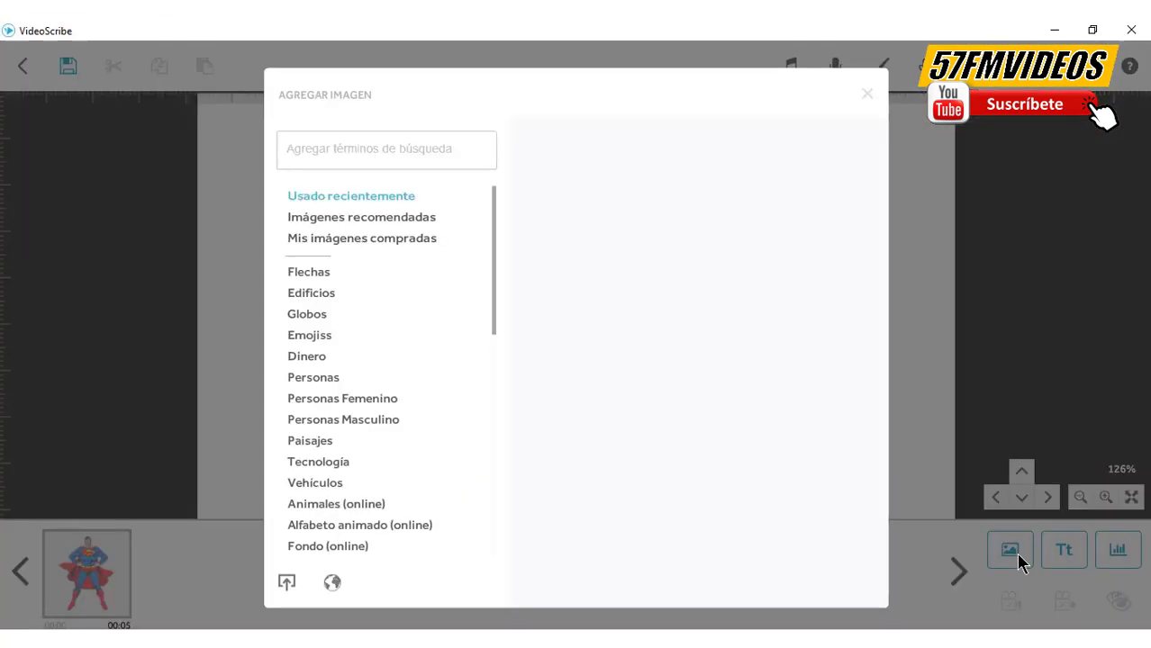
left_click(287, 583)
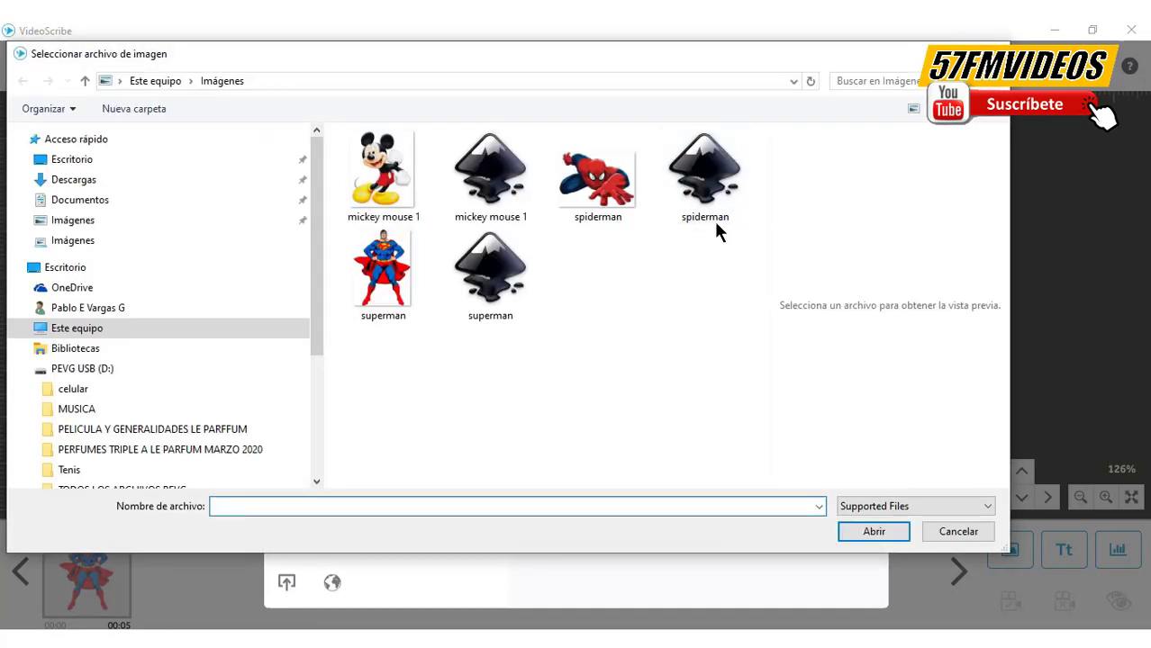
double_click(486, 302)
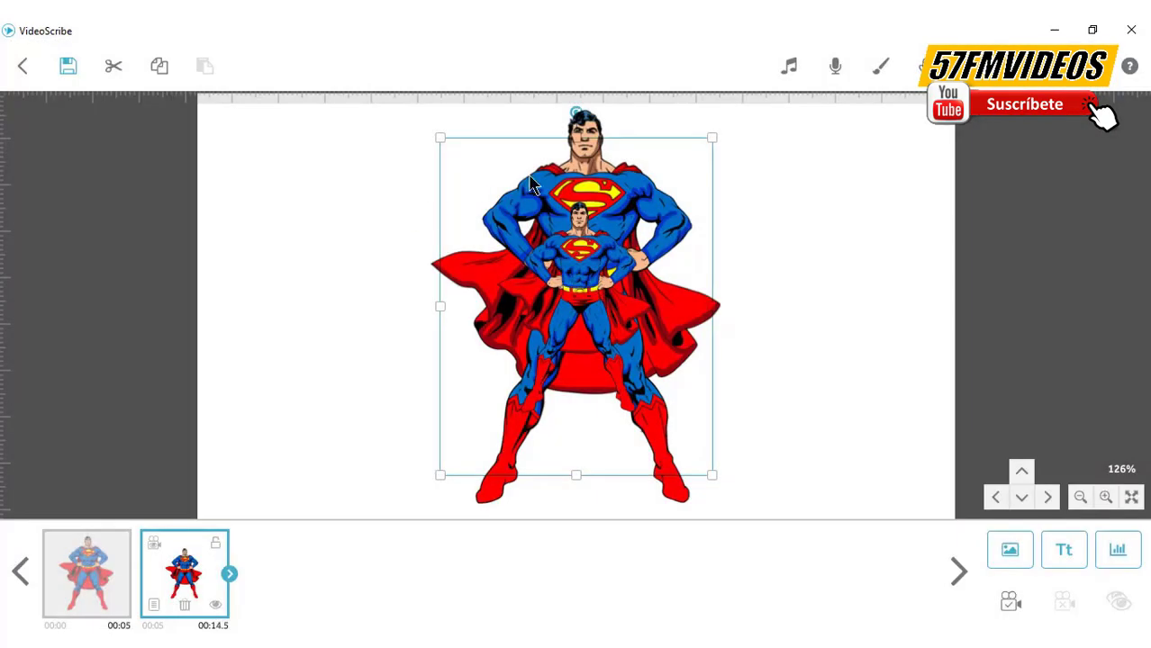
Position the new SVG Superman beside the original one and resize it
mouse_move(531, 185)
left_mouse_down()
mouse_move(418, 193)
mouse_move(811, 159)
left_mouse_up()
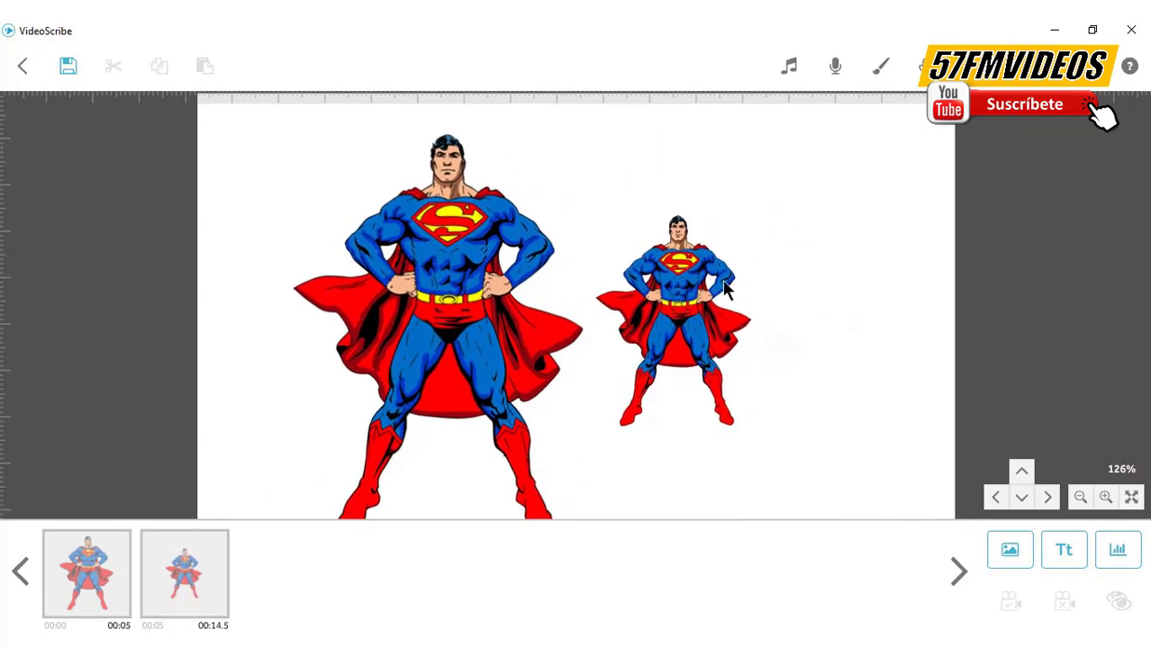
left_click_drag(726, 288, 737, 213)
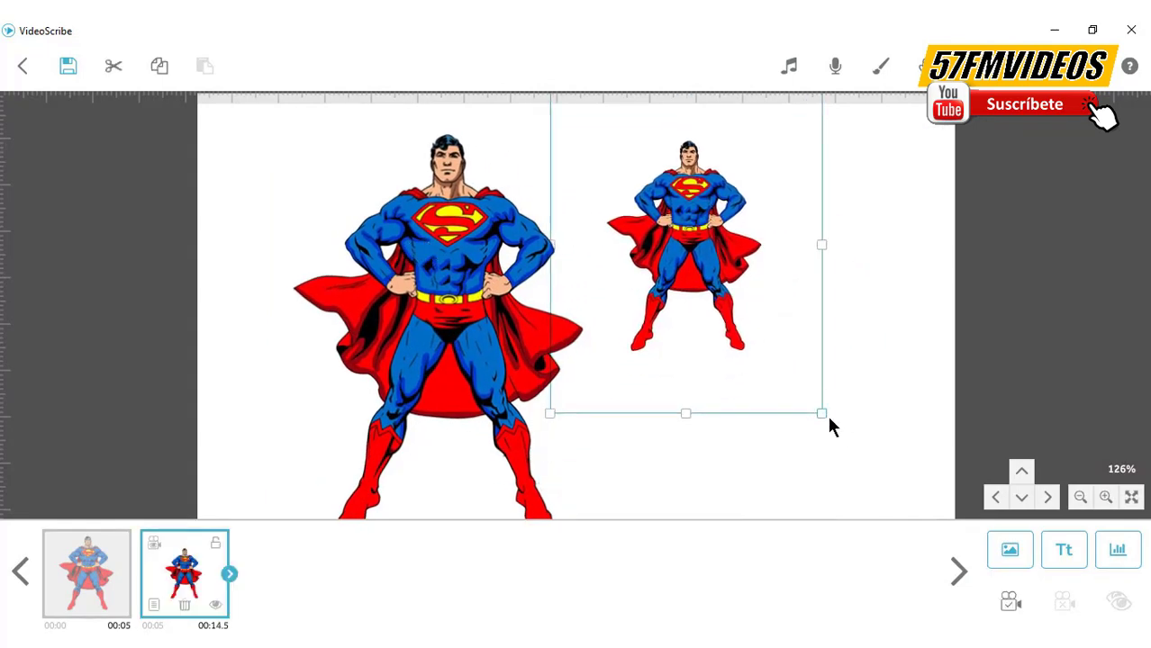
mouse_move(823, 415)
left_mouse_down()
mouse_move(917, 505)
mouse_move(911, 470)
mouse_move(826, 407)
left_mouse_up()
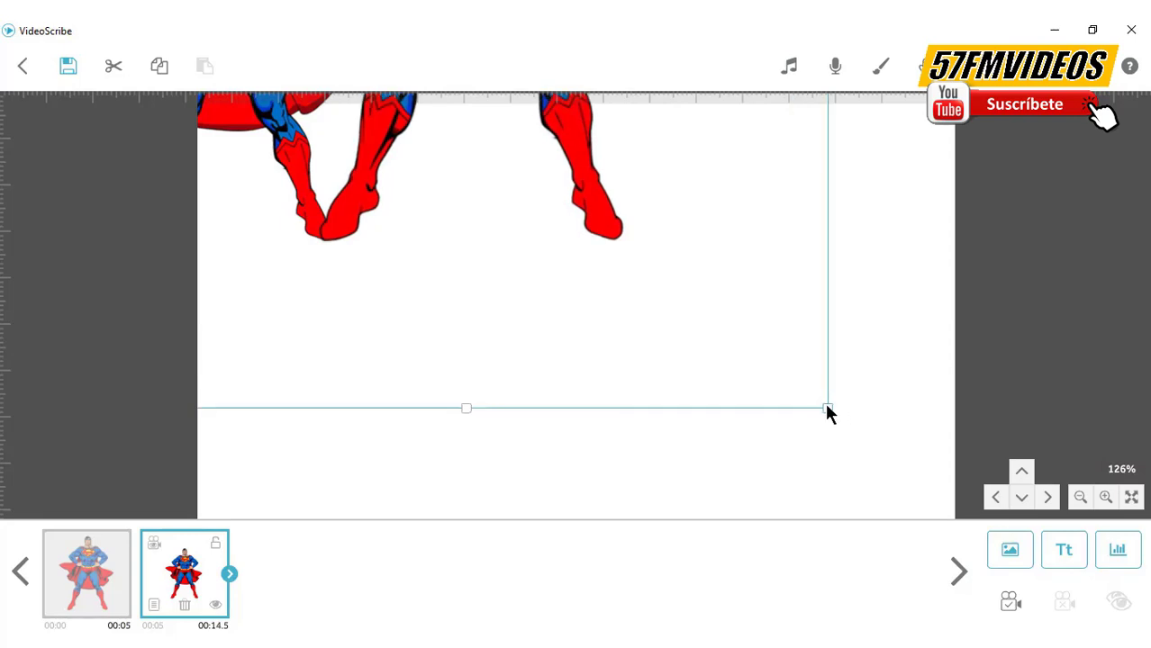
scroll(977, 406, "down", 2)
scroll(894, 405, "up", 1)
scroll(895, 404, "down", 1)
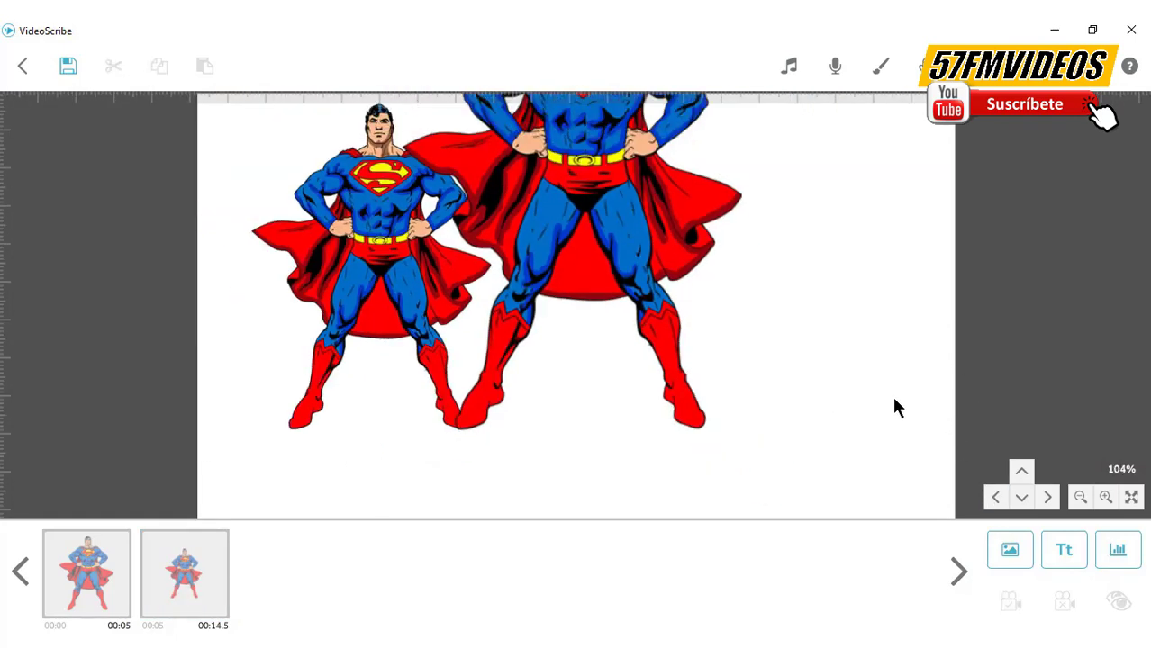
scroll(895, 407, "down", 3)
Move and scale the original Superman to match the SVG one, then set the camera on both
left_click(617, 304)
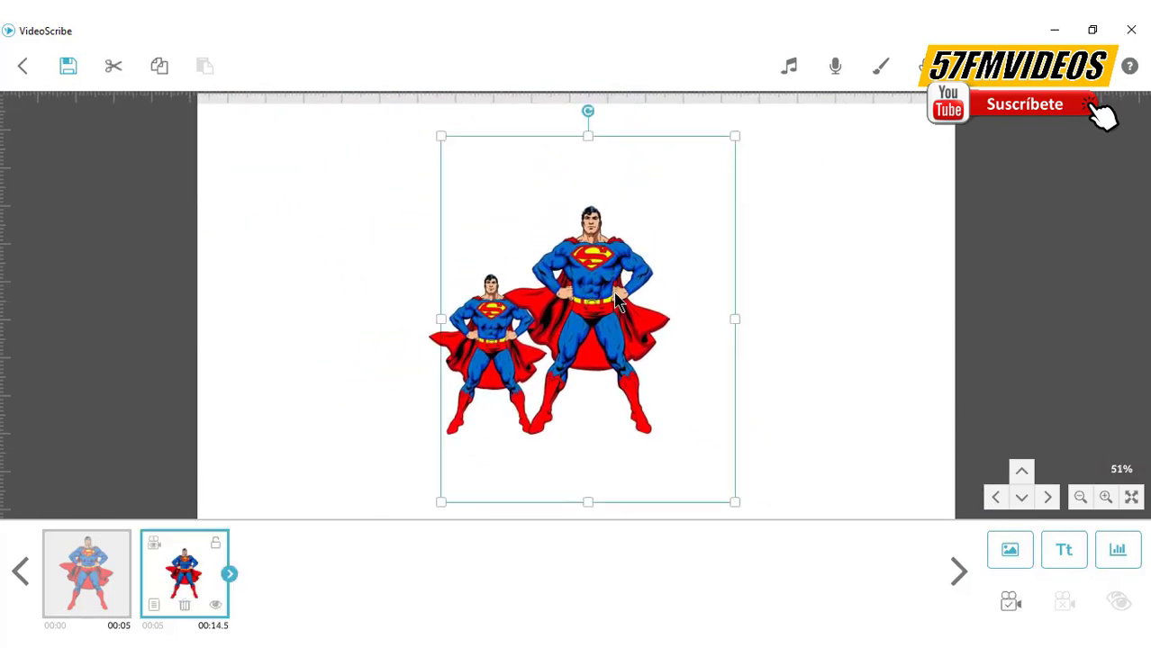
left_click_drag(617, 303, 664, 311)
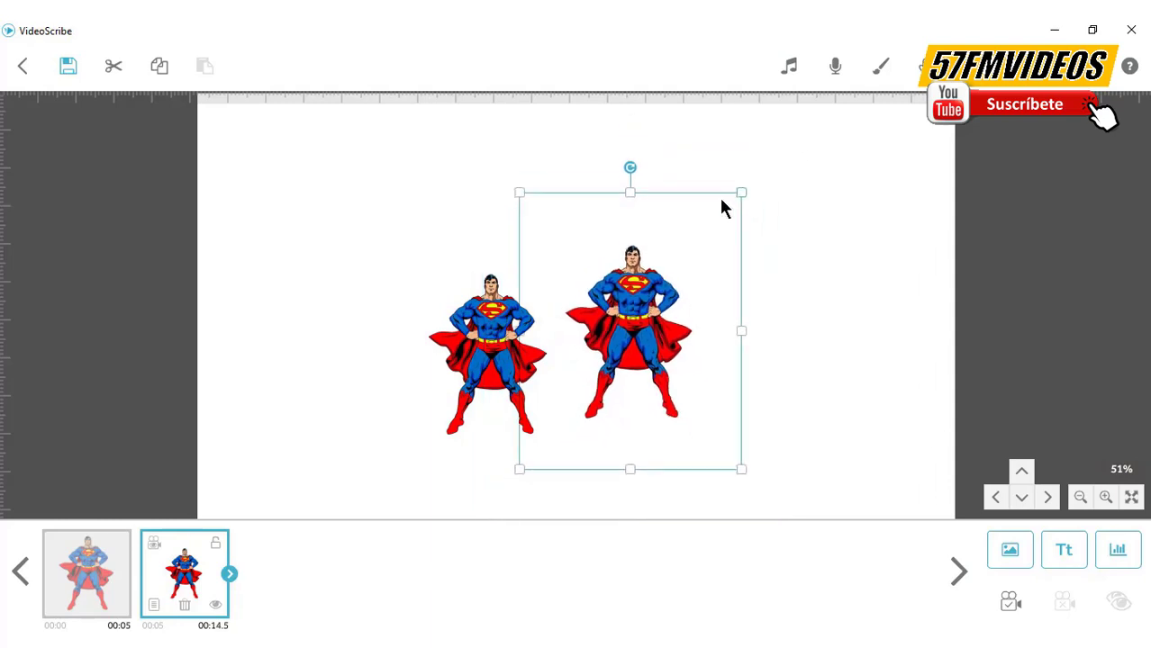
left_click_drag(777, 150, 677, 297)
left_click(822, 360)
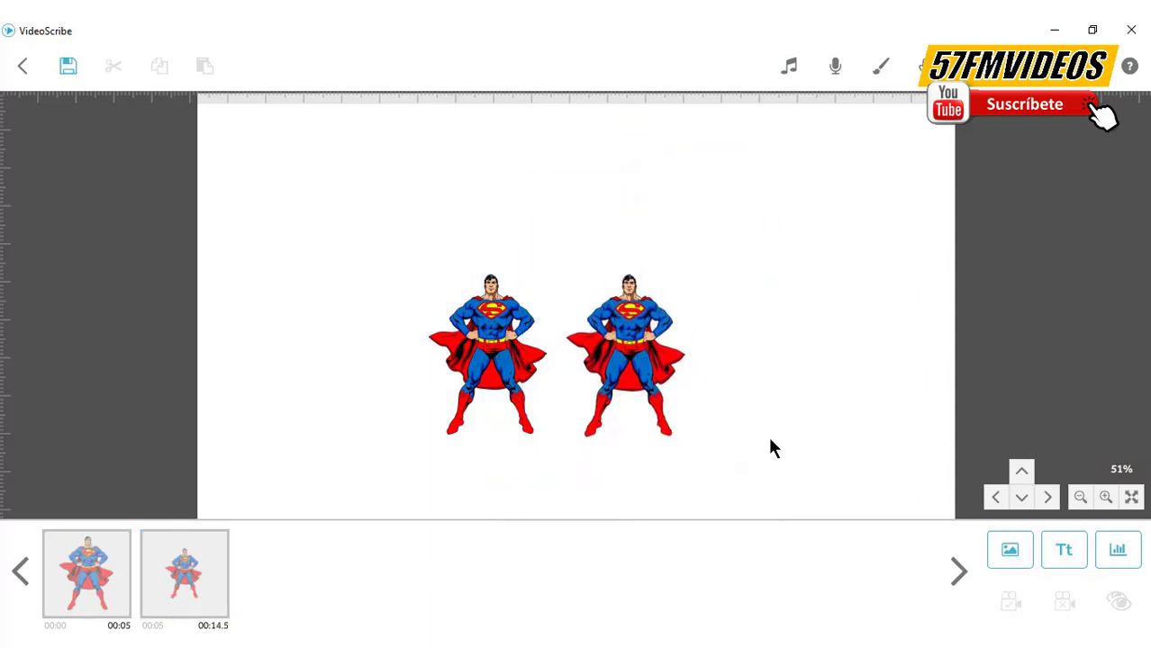
left_click(703, 430)
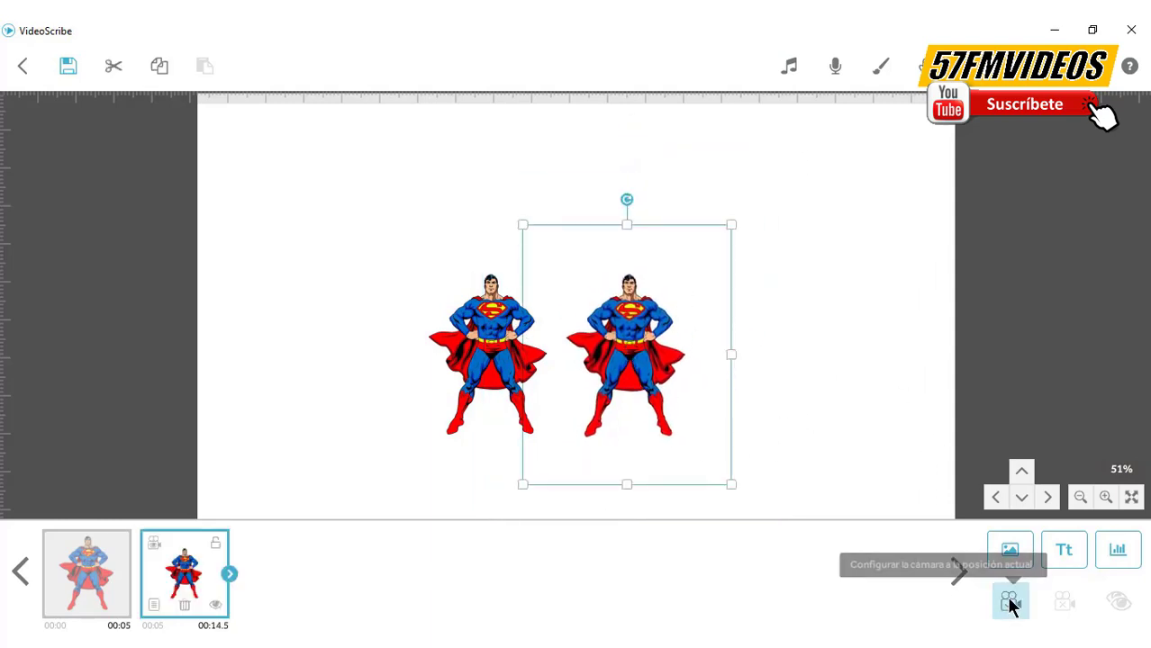
left_click(1045, 66)
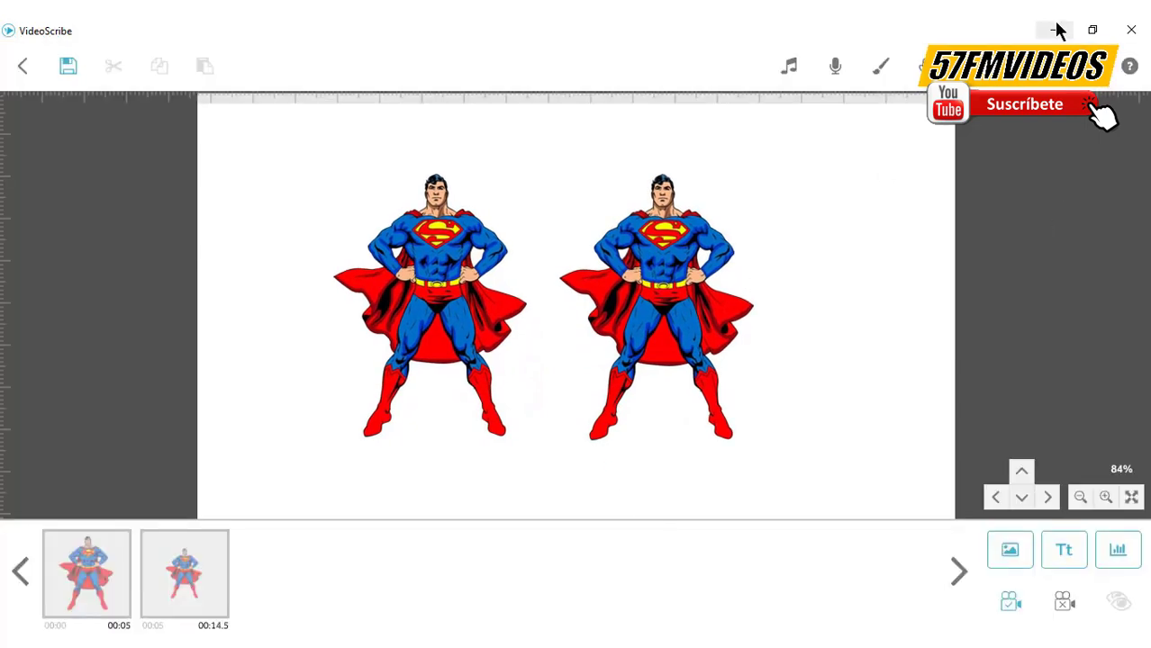
left_click(1058, 30)
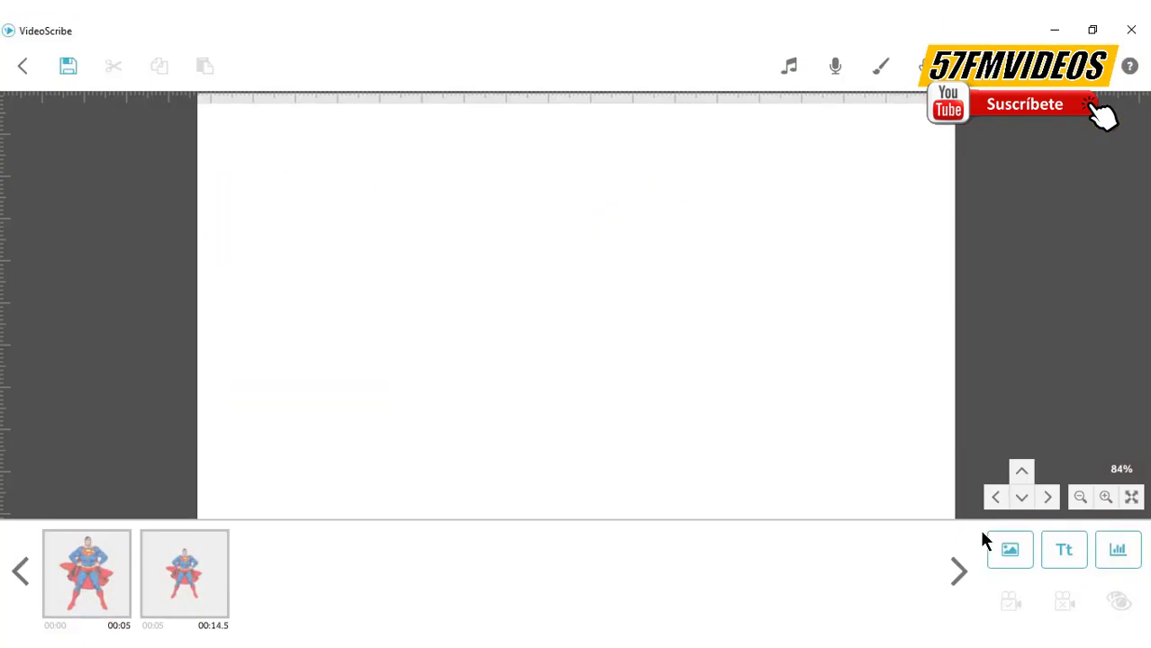
Import the Spider-Man image from the computer into the scene
left_click(1001, 548)
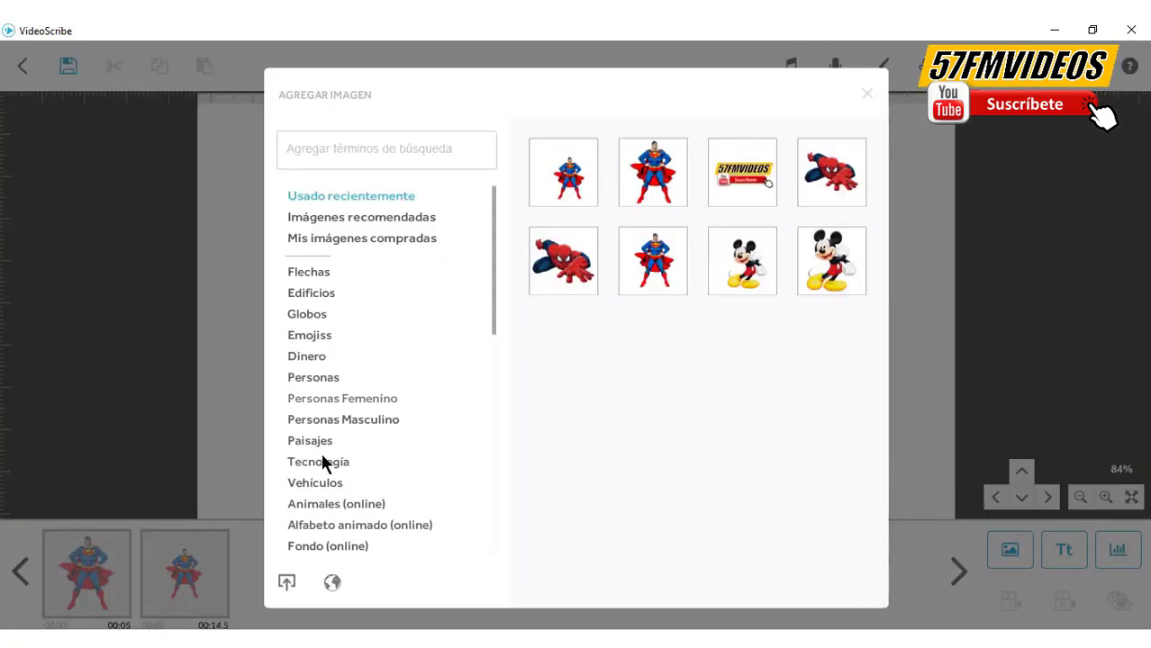
left_click(287, 583)
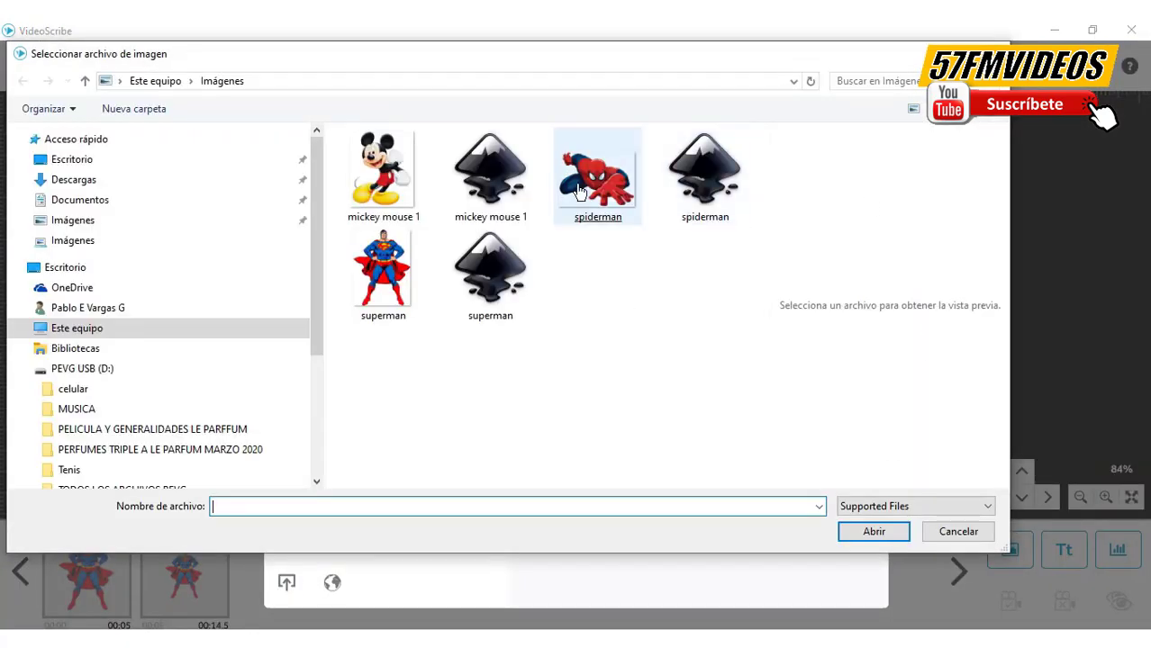
double_click(579, 191)
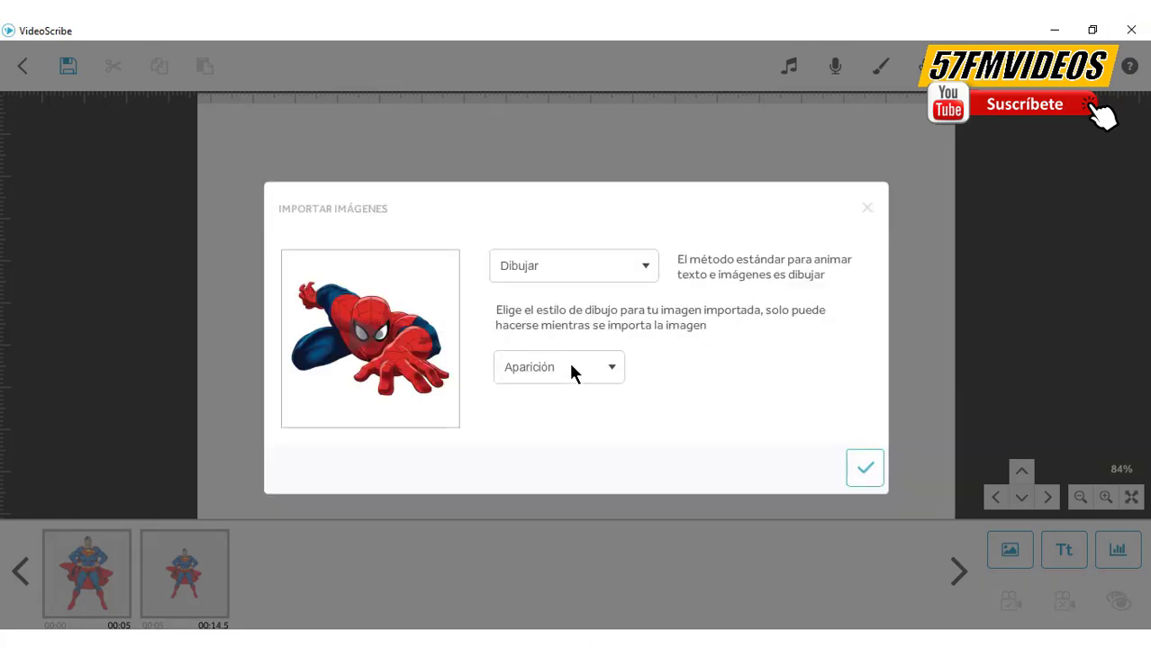
left_click(865, 468)
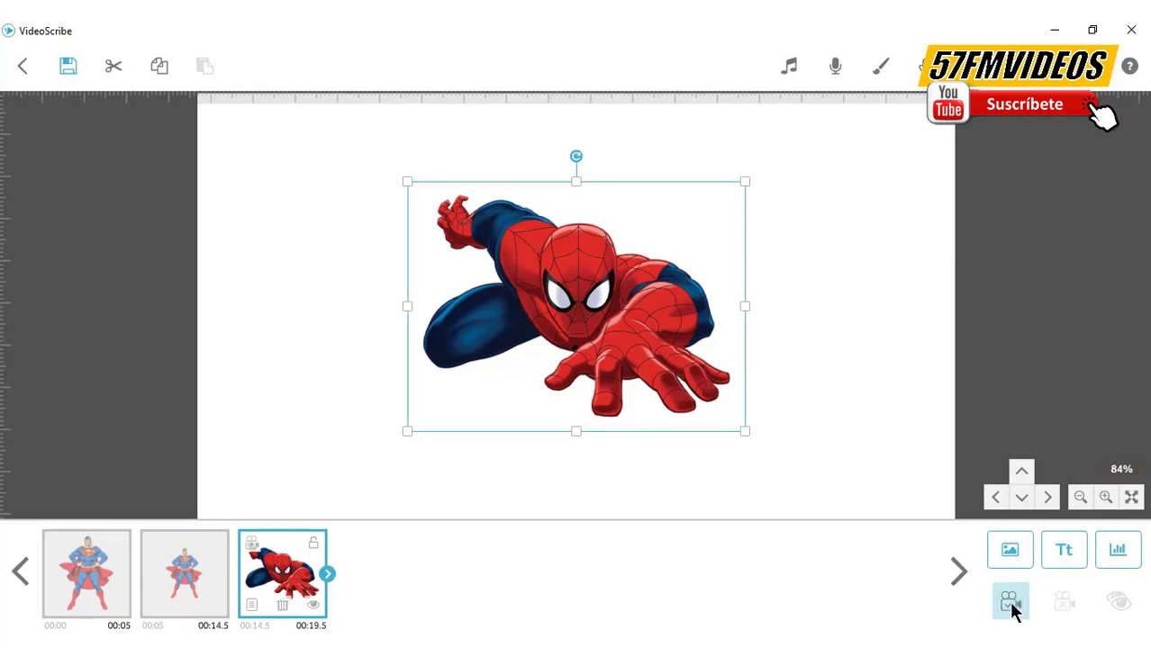
Set the camera on Spider-Man, preview the drawing animation, and minimize VideoScribe
left_click(1011, 601)
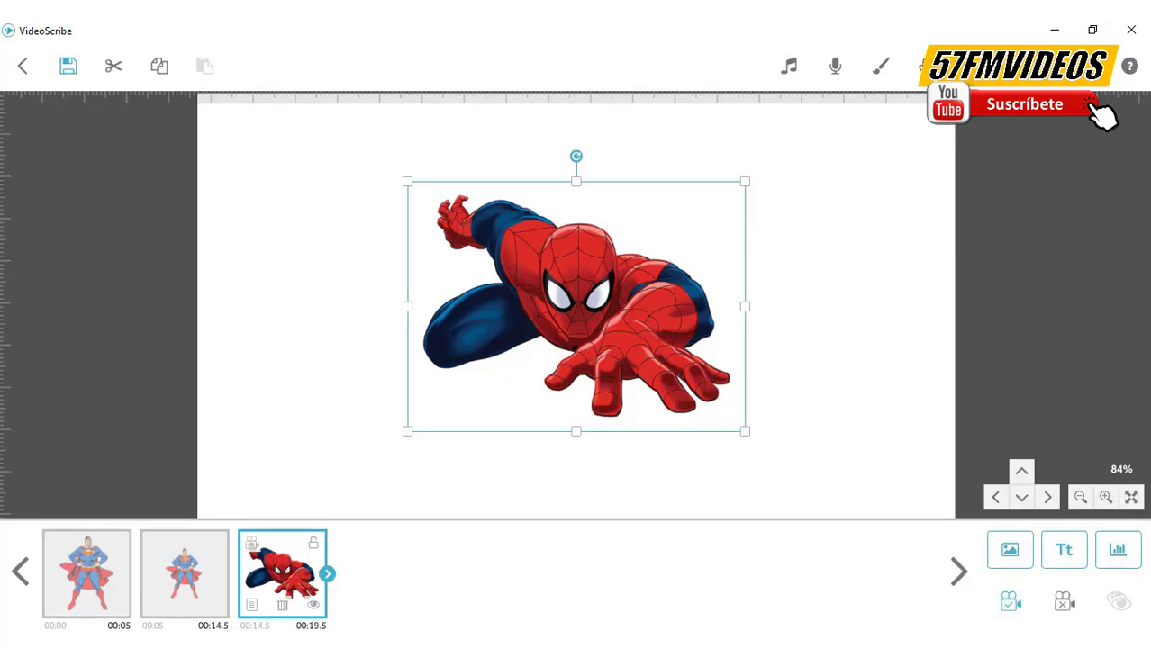
left_click(925, 66)
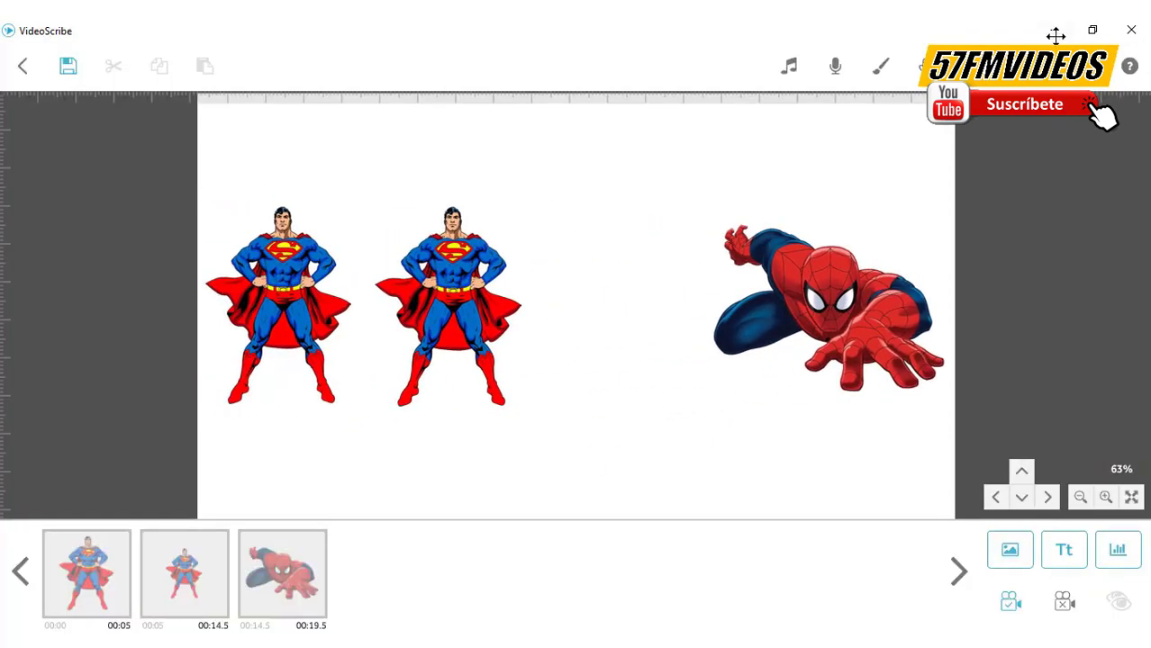
left_click(1056, 35)
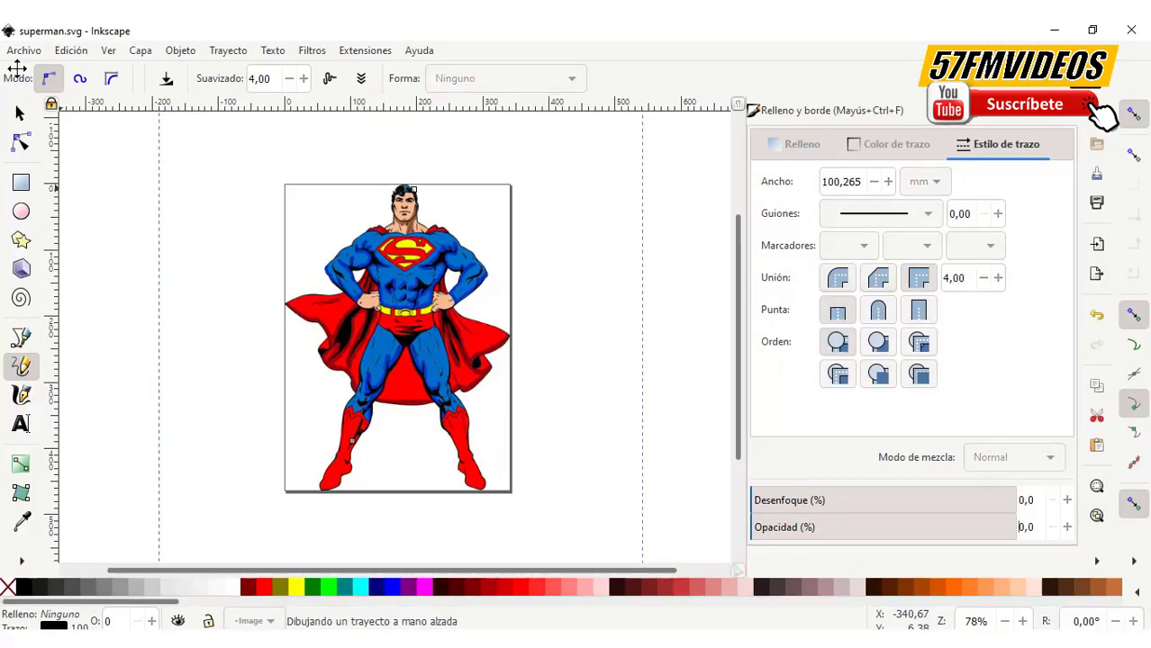
Open spiderman.png as an embedded image in a maximized Inkscape window, zoomed out to show the whole page
left_click(24, 51)
left_click(49, 105)
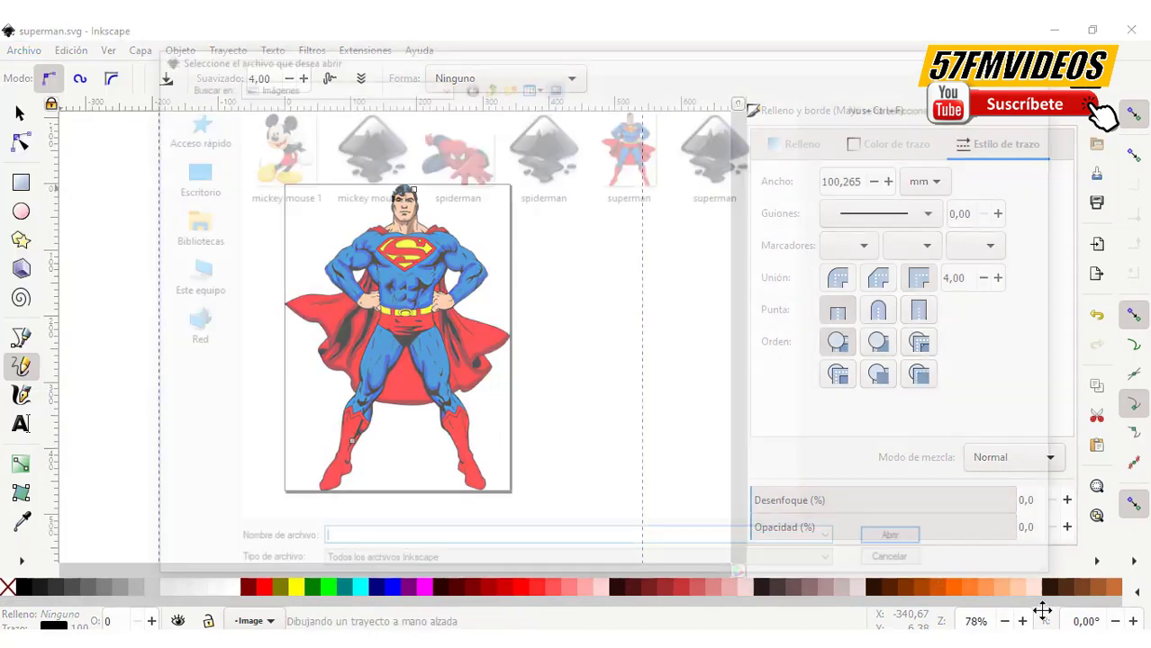
double_click(470, 149)
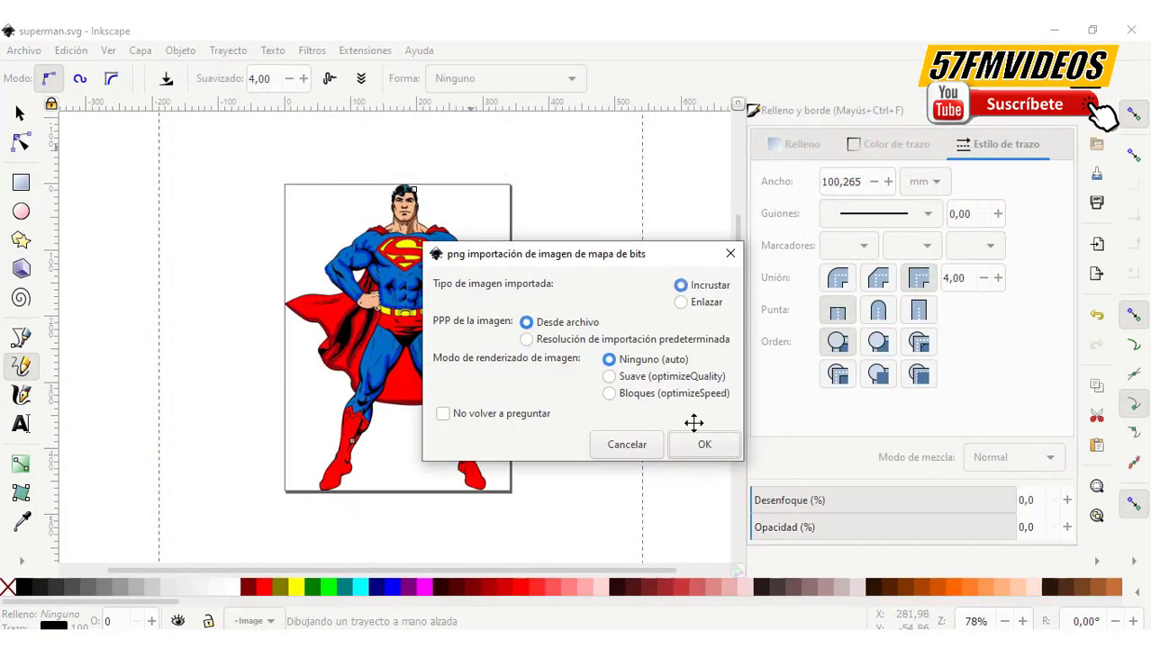
left_click(698, 445)
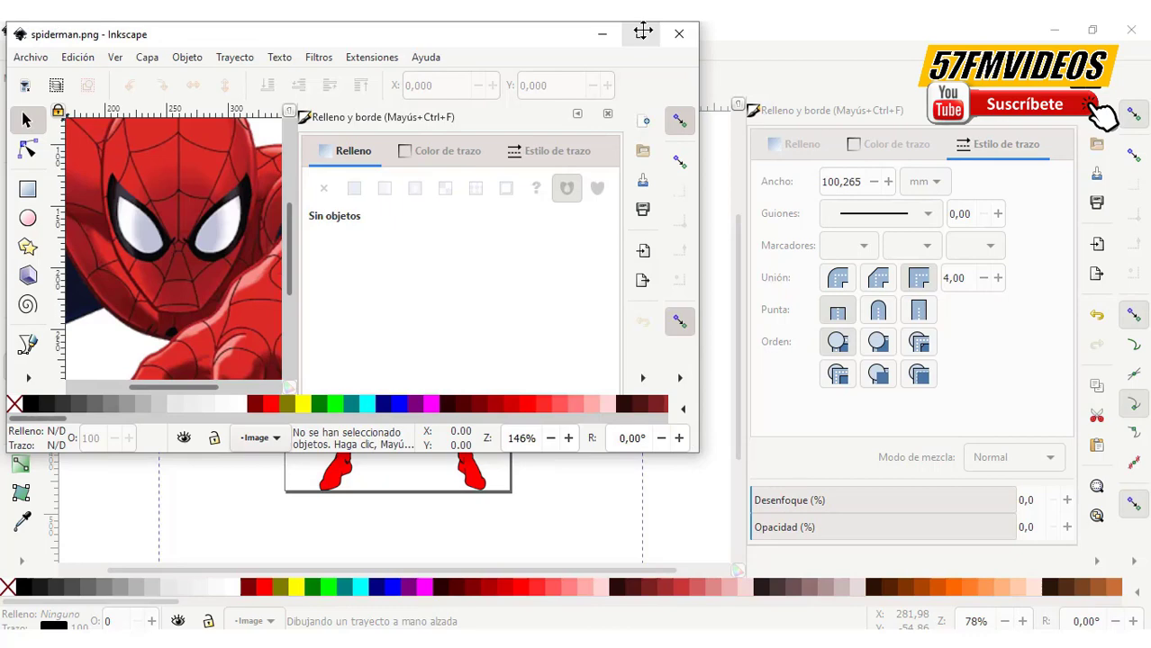
left_click(642, 32)
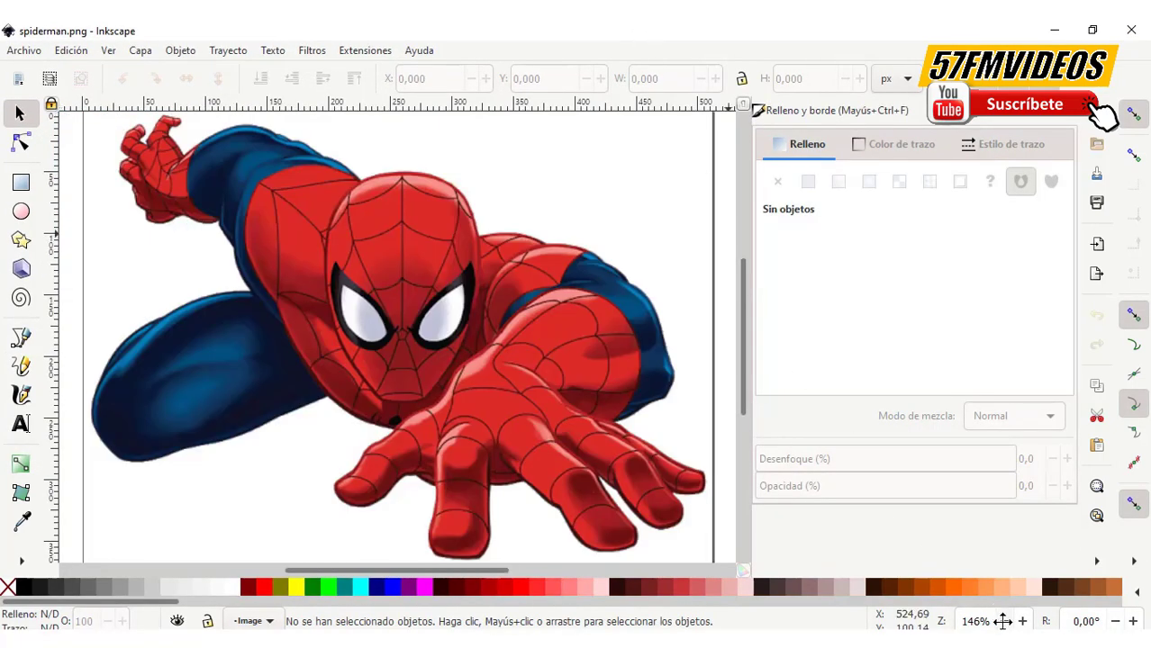
scroll(1003, 621, "down", 3)
scroll(1002, 621, "down", 3)
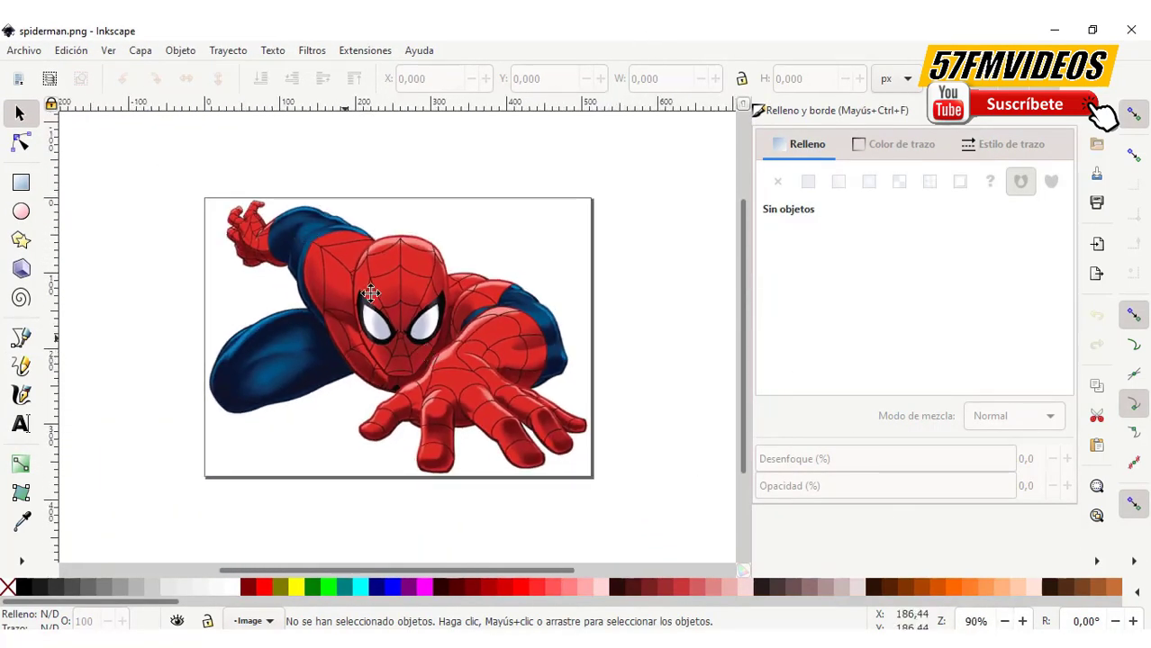
With the Pencil tool, scribble over Spider-Man's raised hand, head, chest, arm and legs
left_click(22, 365)
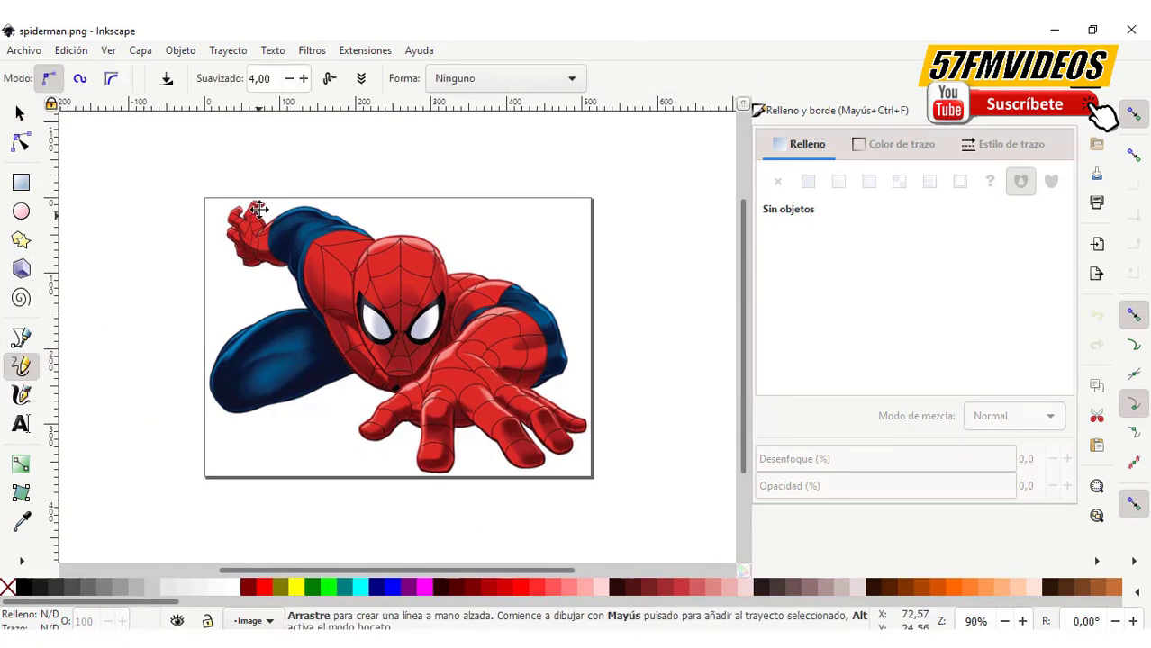
mouse_move(258, 196)
left_mouse_down()
mouse_move(238, 209)
mouse_move(329, 221)
mouse_move(331, 262)
left_mouse_up()
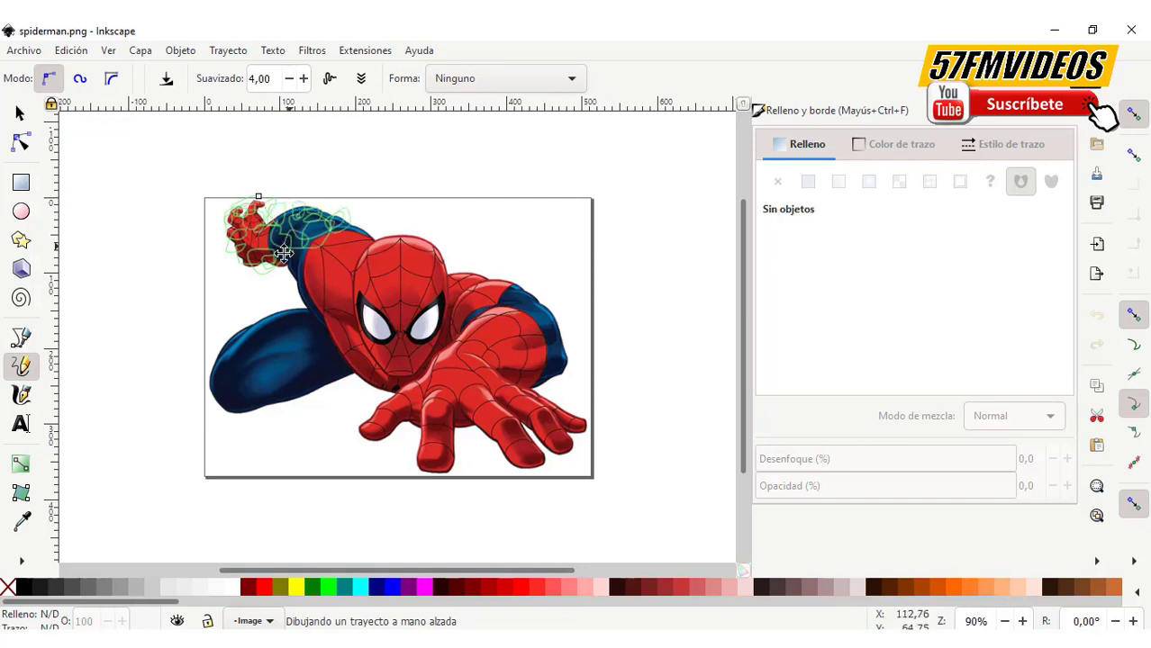
left_click_drag(453, 255, 317, 286)
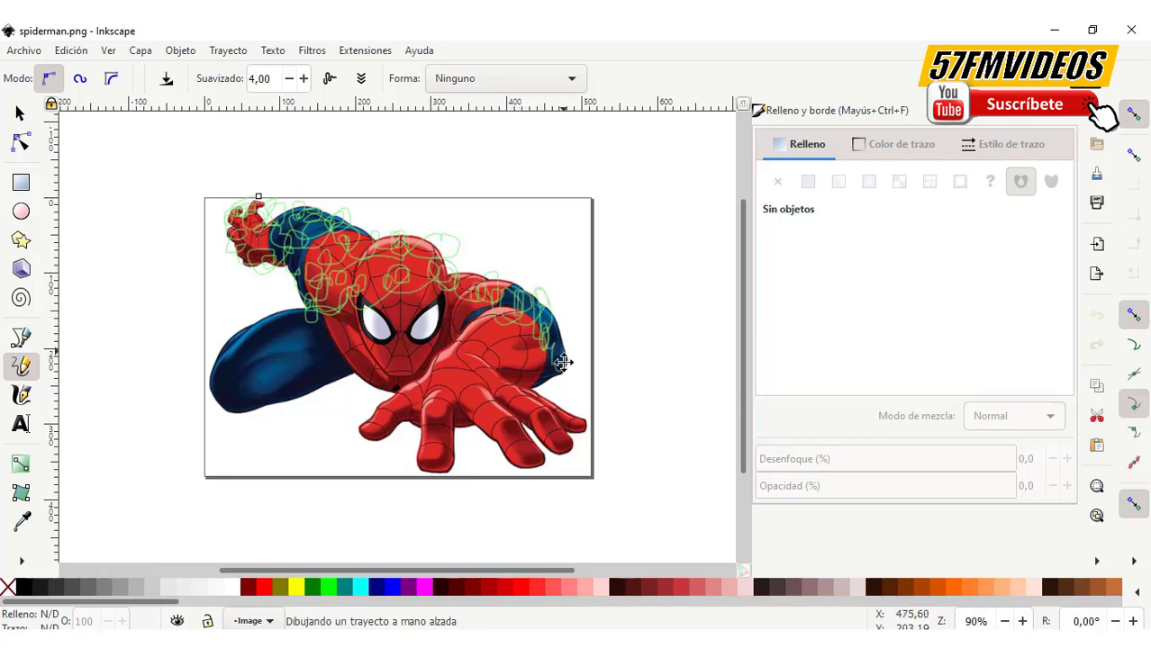
left_click_drag(547, 344, 233, 371)
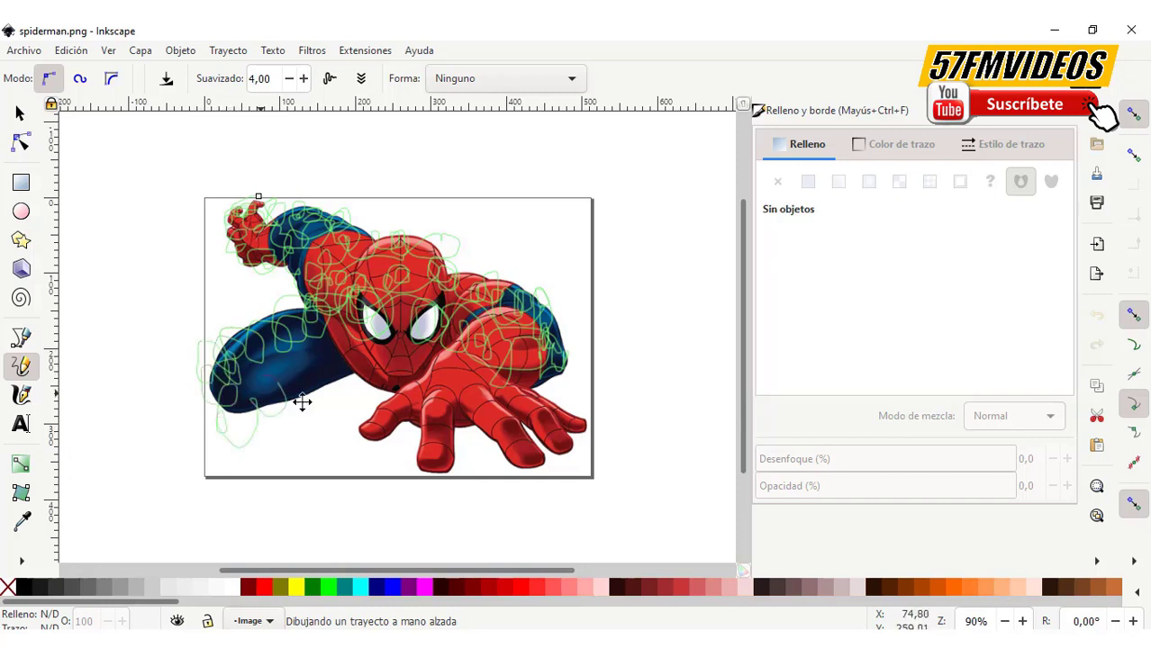
mouse_move(302, 402)
left_mouse_down()
mouse_move(337, 355)
mouse_move(405, 387)
mouse_move(517, 408)
mouse_move(495, 432)
mouse_move(451, 441)
mouse_move(377, 421)
left_mouse_up()
left_click_drag(368, 302, 370, 300)
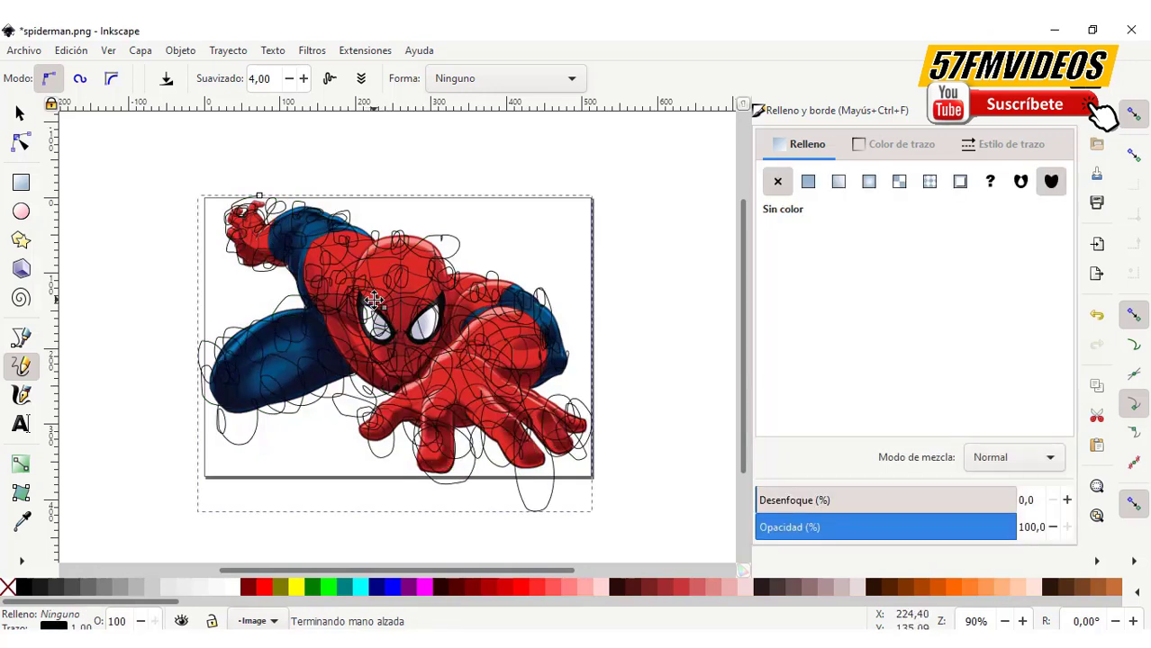
Set the scribble's stroke width to 100 px and fade its opacity to about 0
left_click(1026, 141)
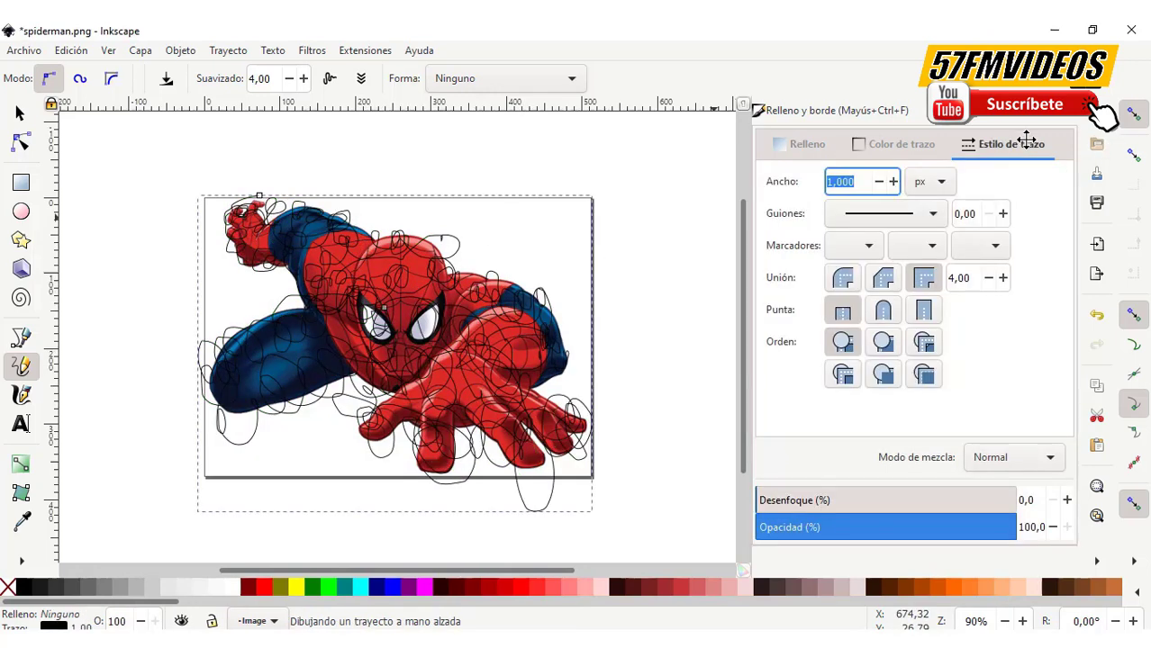
left_click(835, 181)
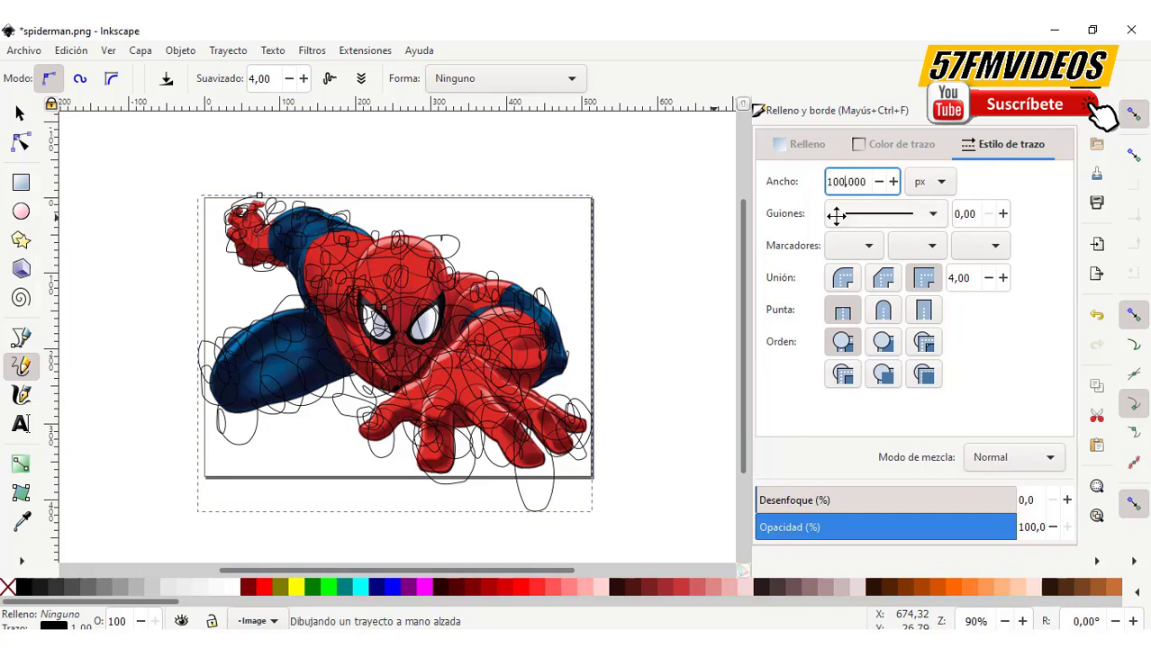
key("Return")
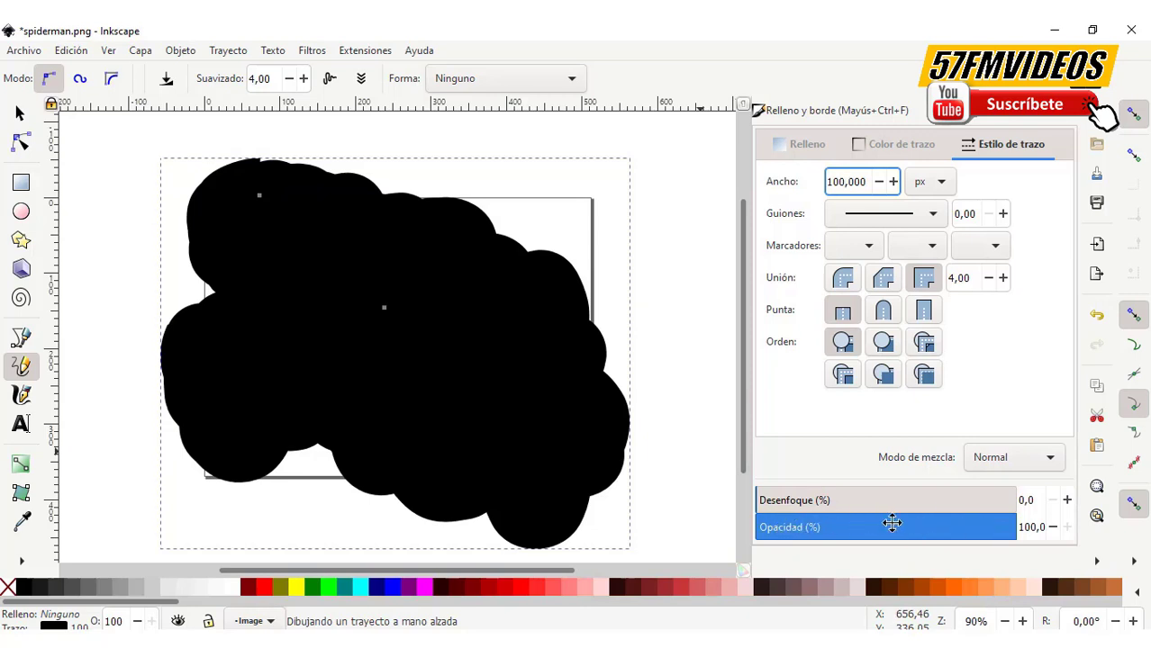
left_click_drag(808, 528, 759, 532)
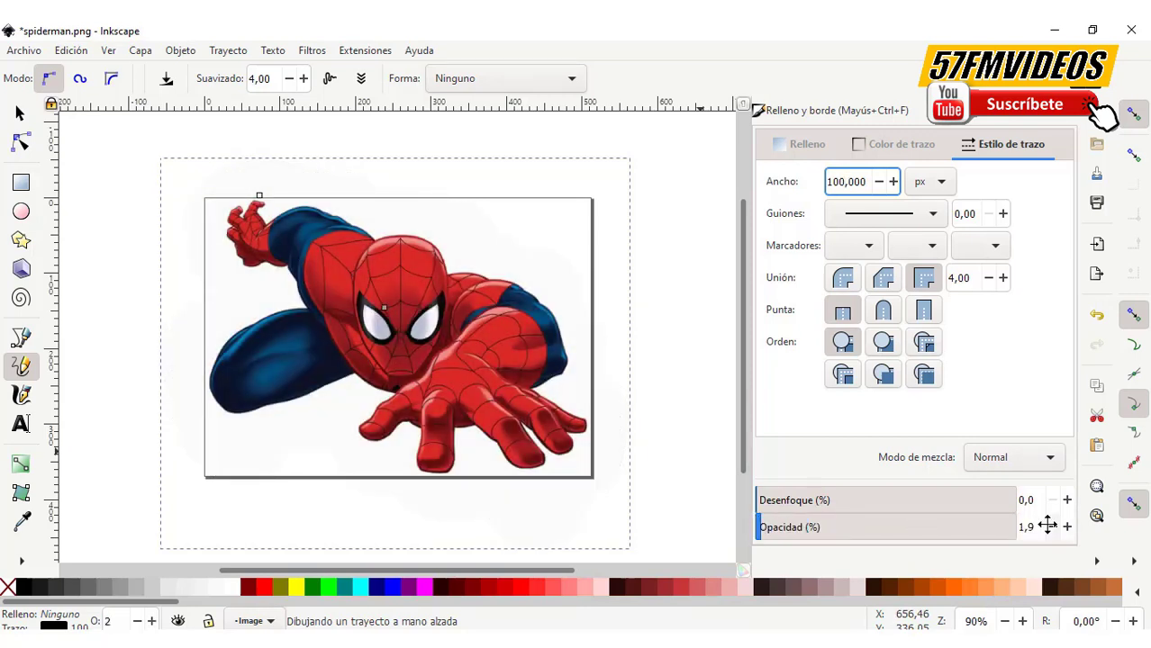
Save the drawing as spiderman.svg, replacing the existing file
left_click(24, 50)
left_click(45, 190)
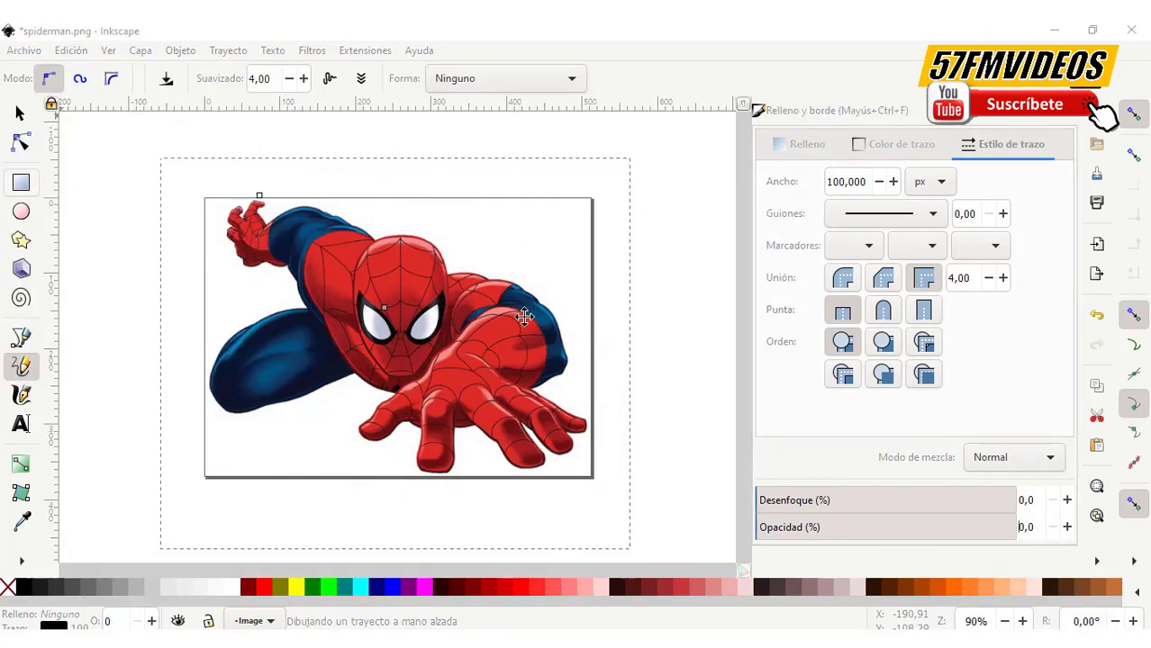
left_click(377, 146)
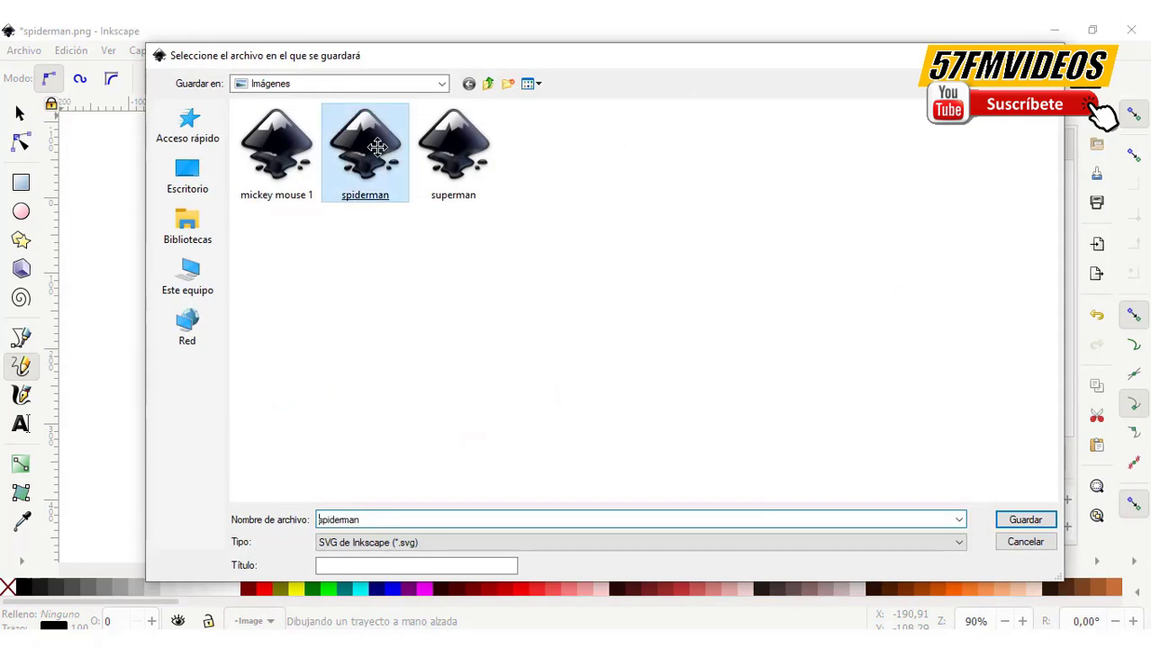
left_click(1025, 520)
left_click(653, 406)
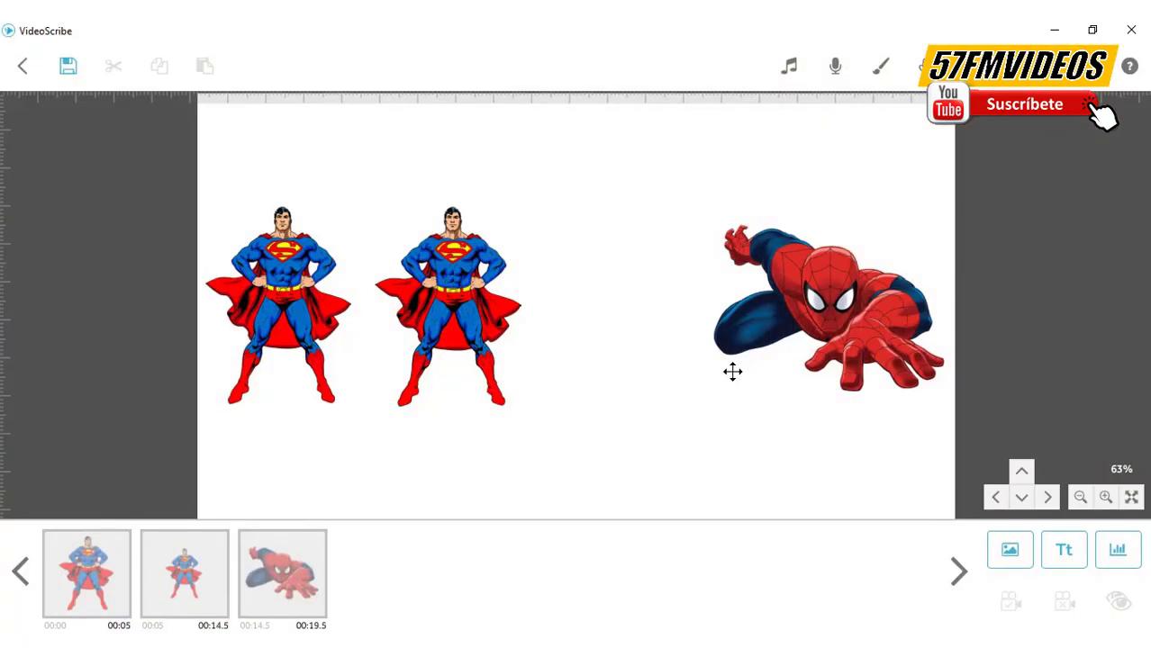
Import the spiderman SVG from the computer and move it right of the first Spider-Man
left_click(1010, 550)
left_click(289, 580)
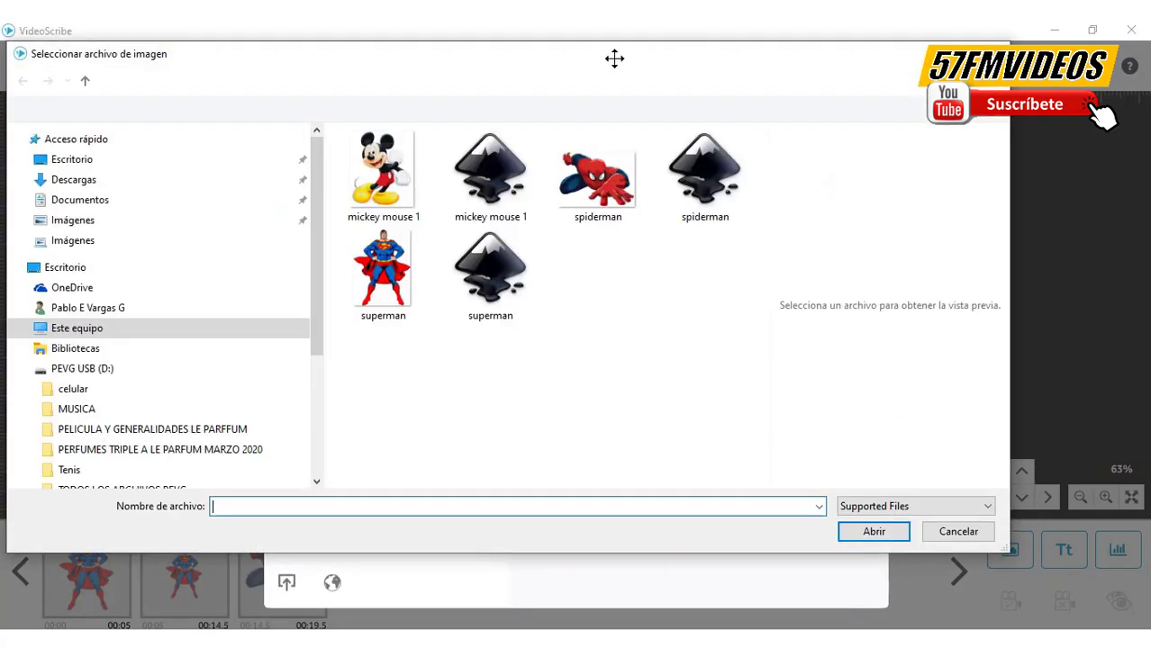
double_click(726, 178)
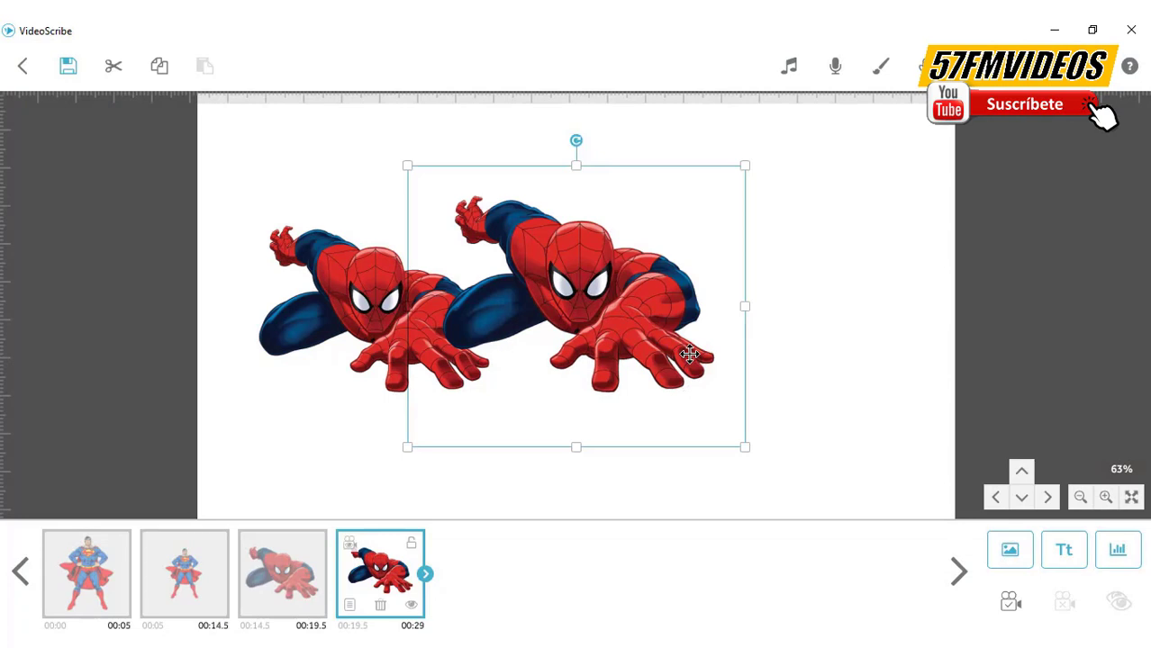
left_click_drag(594, 271, 667, 296)
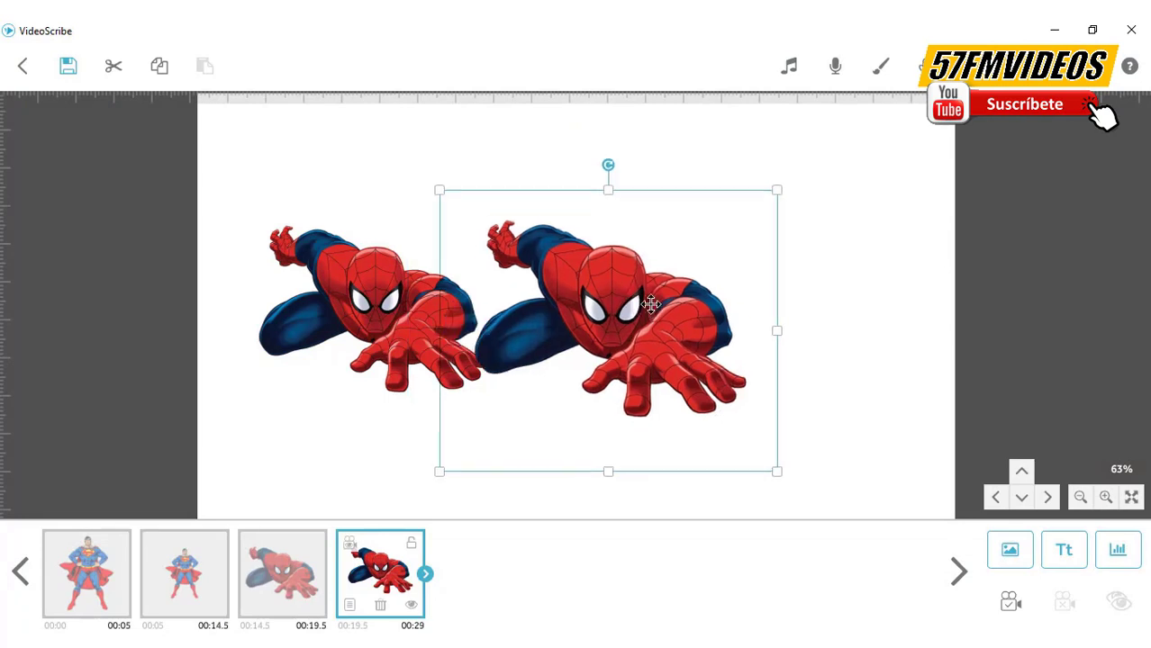
Frame the camera on the new Spider-Man and preview the drawing animation
left_click(1009, 599)
left_click(254, 562)
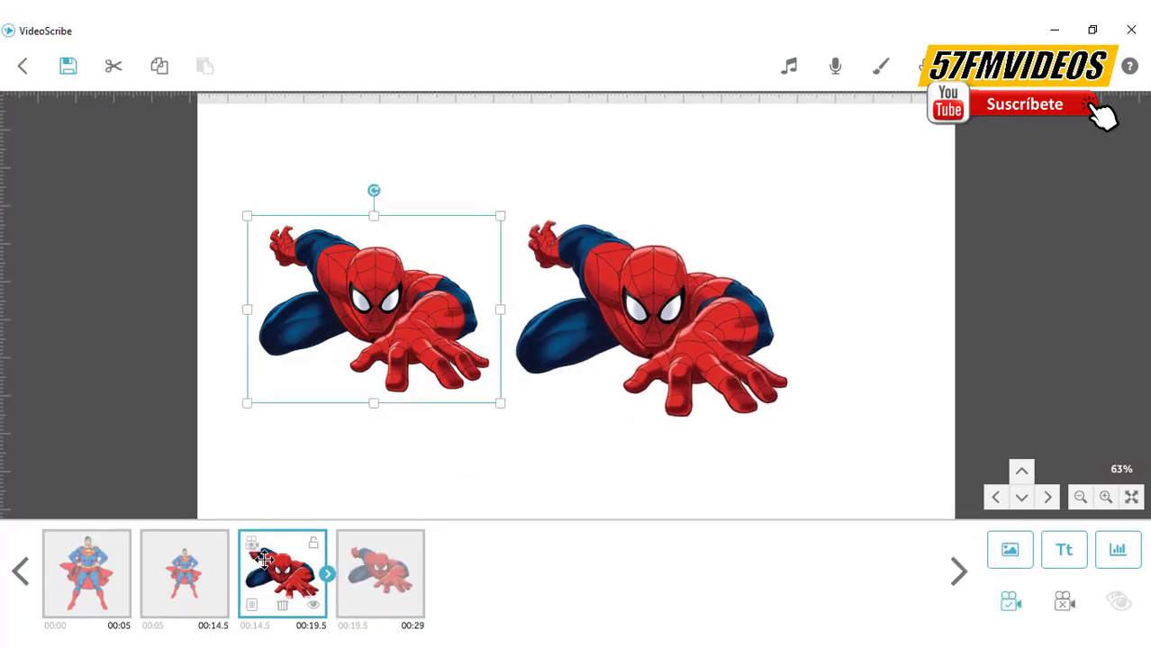
left_click(1019, 66)
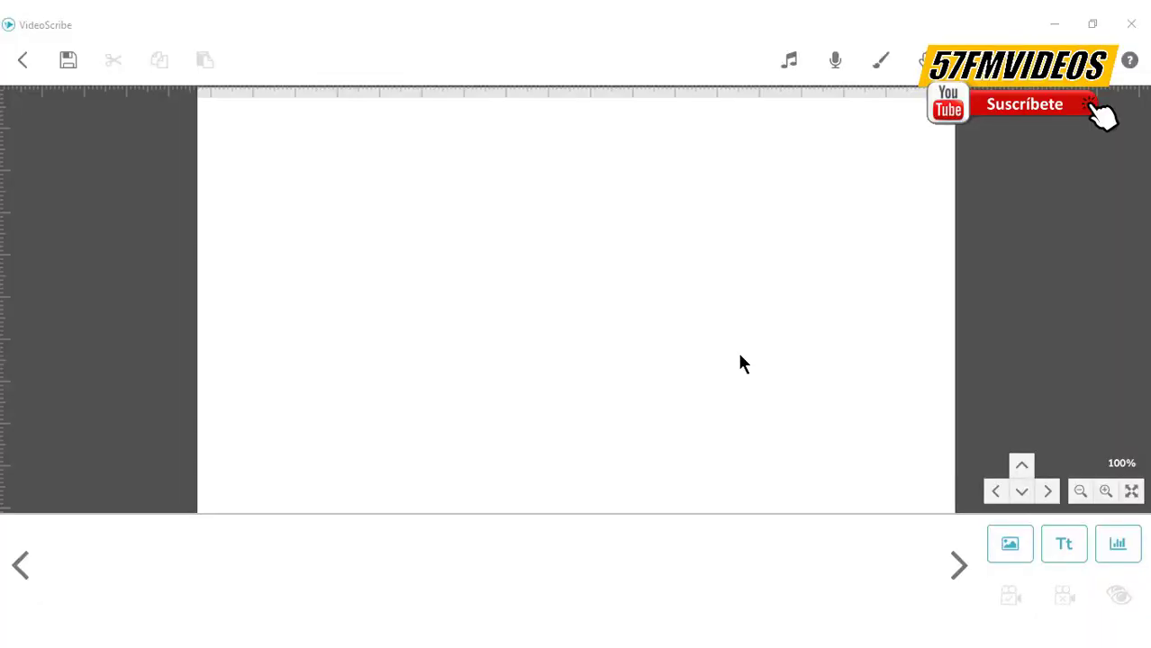
Insert the 57FMVIDEOS subscribe logo from recently used images and preview its hand-drawing
left_click(1012, 547)
left_click(579, 171)
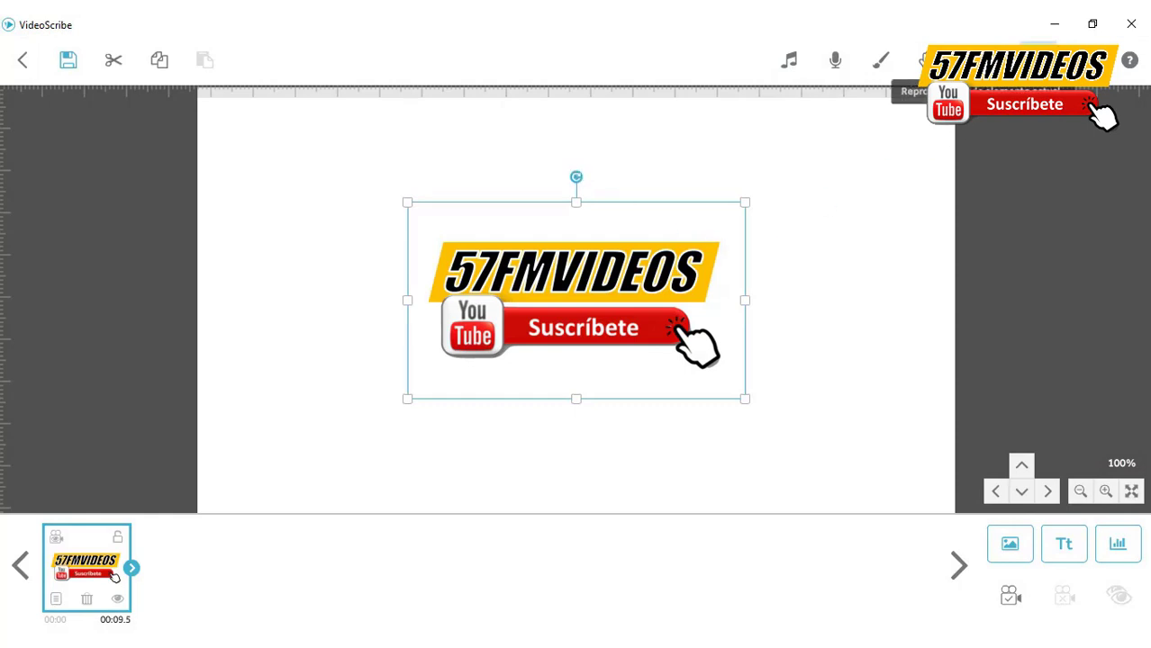
left_click(925, 59)
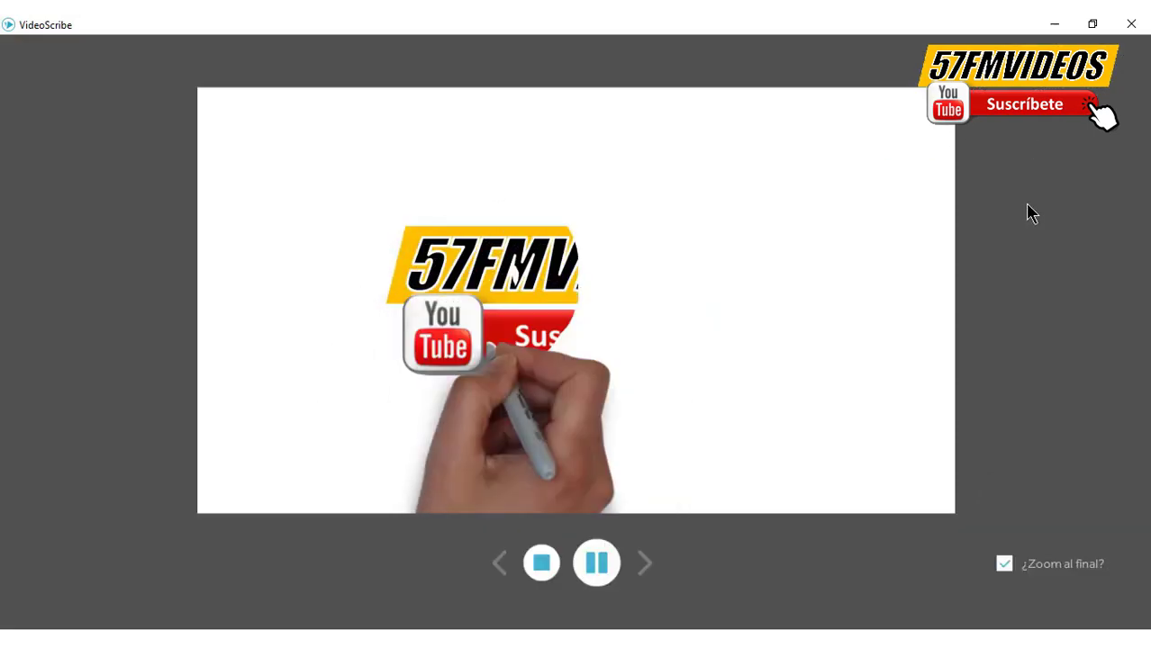